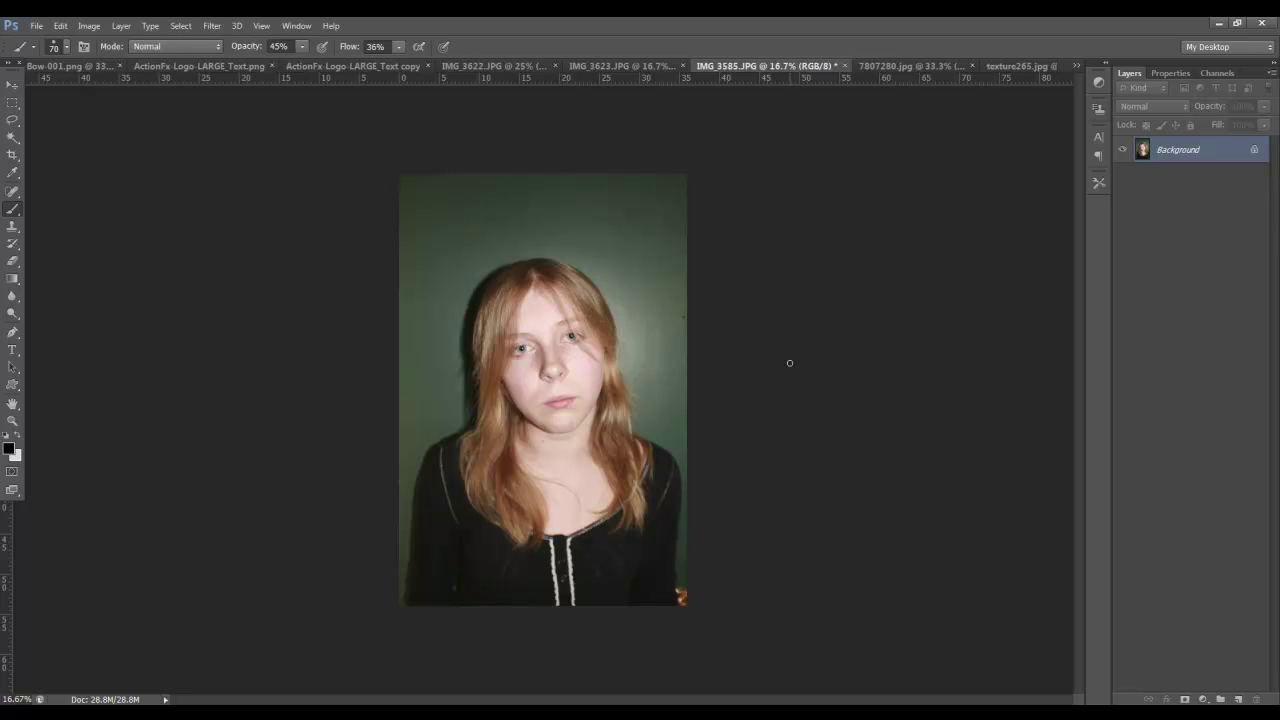
- Zoom in, convert the portrait's Background into Layer 0, and switch to the 7807280.jpg skull document
key(ctrl+plus)
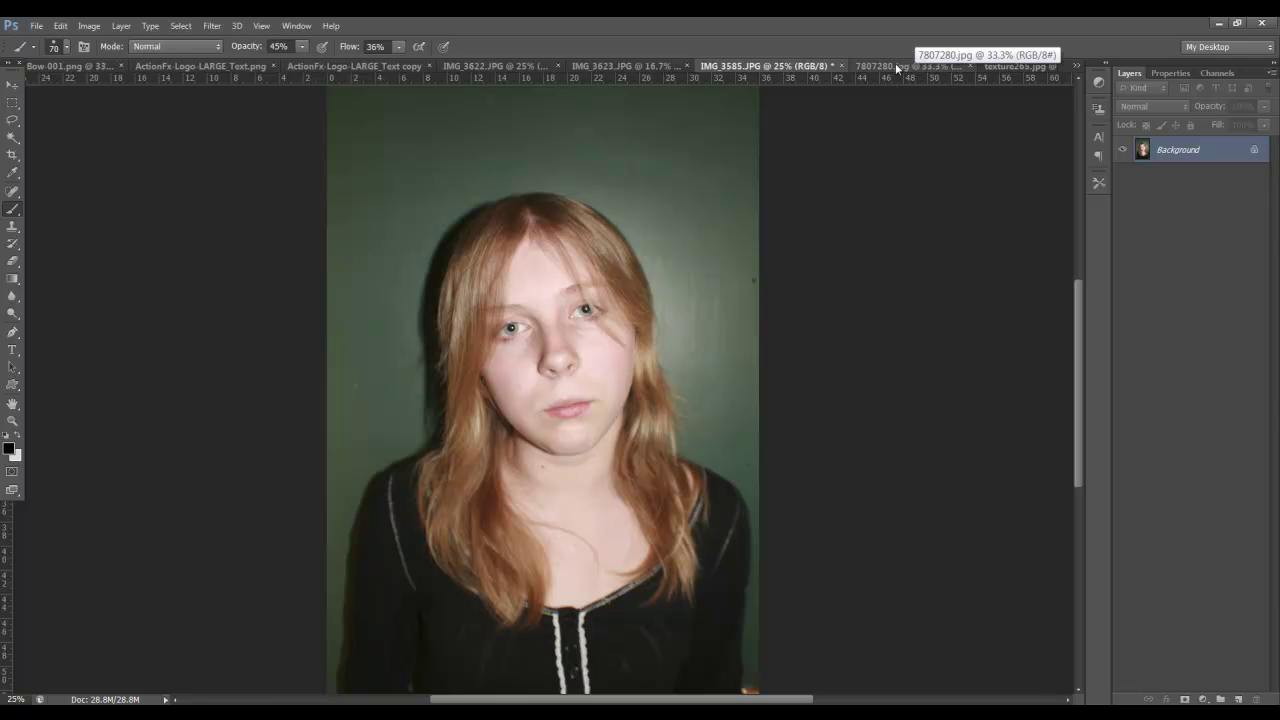
double_click(1166, 152)
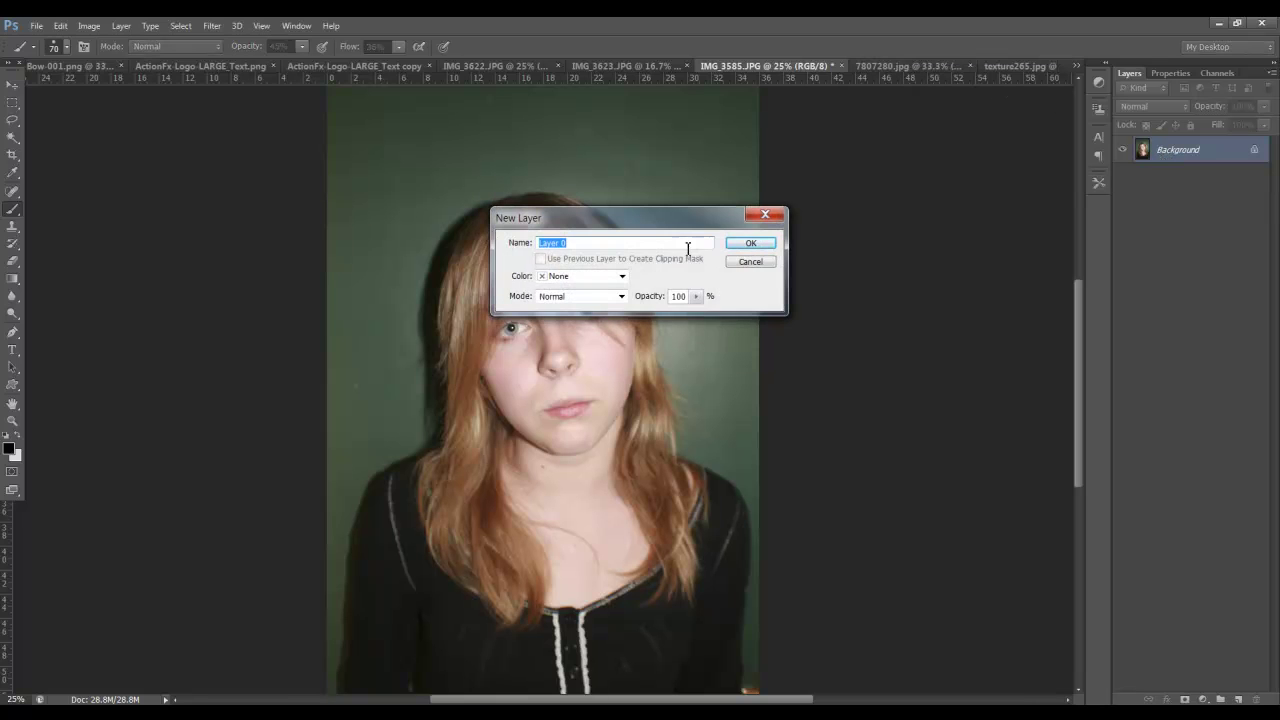
click(748, 245)
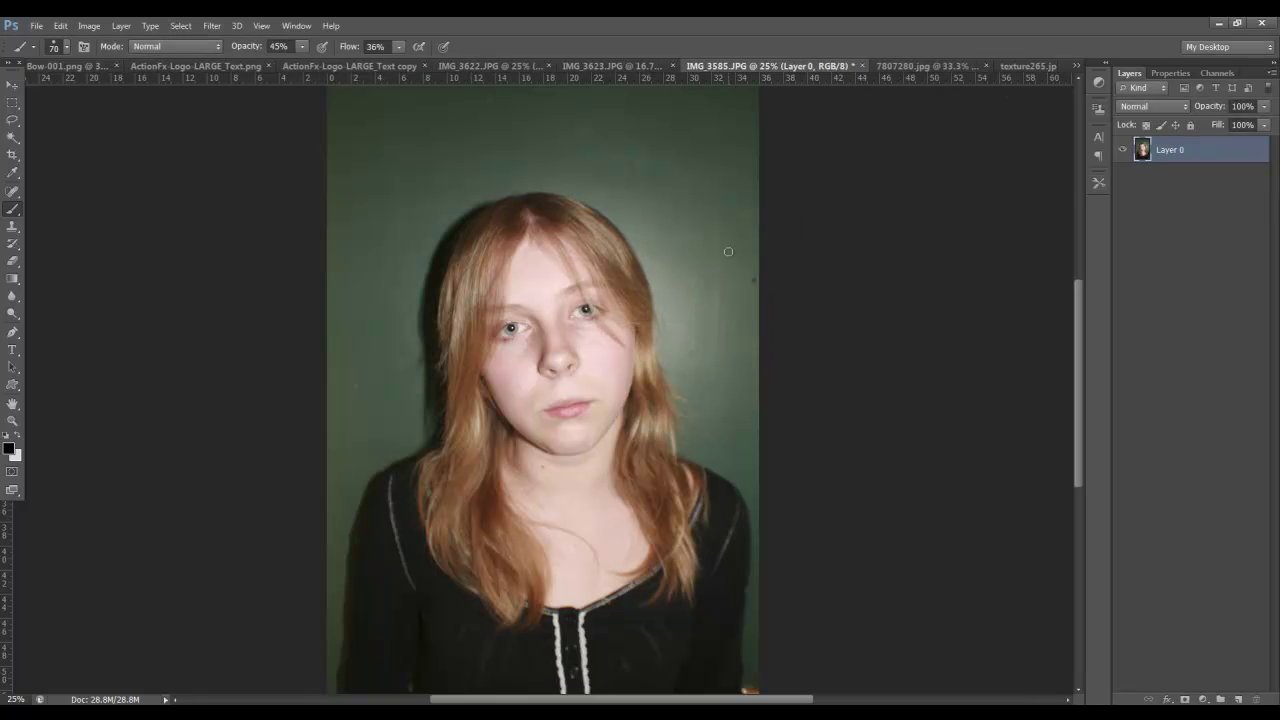
click(926, 66)
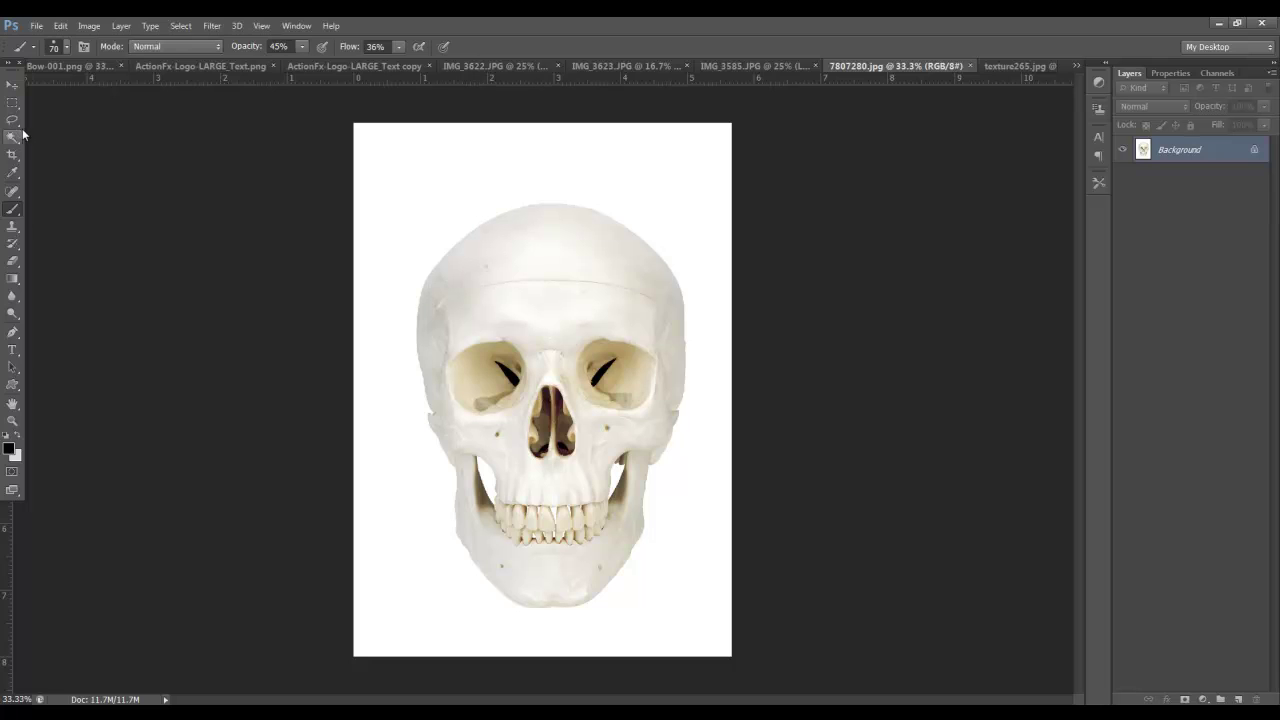
- Select the skull with Color Range by sampling the white background at Fuzziness 3, inverted
click(186, 26)
click(211, 170)
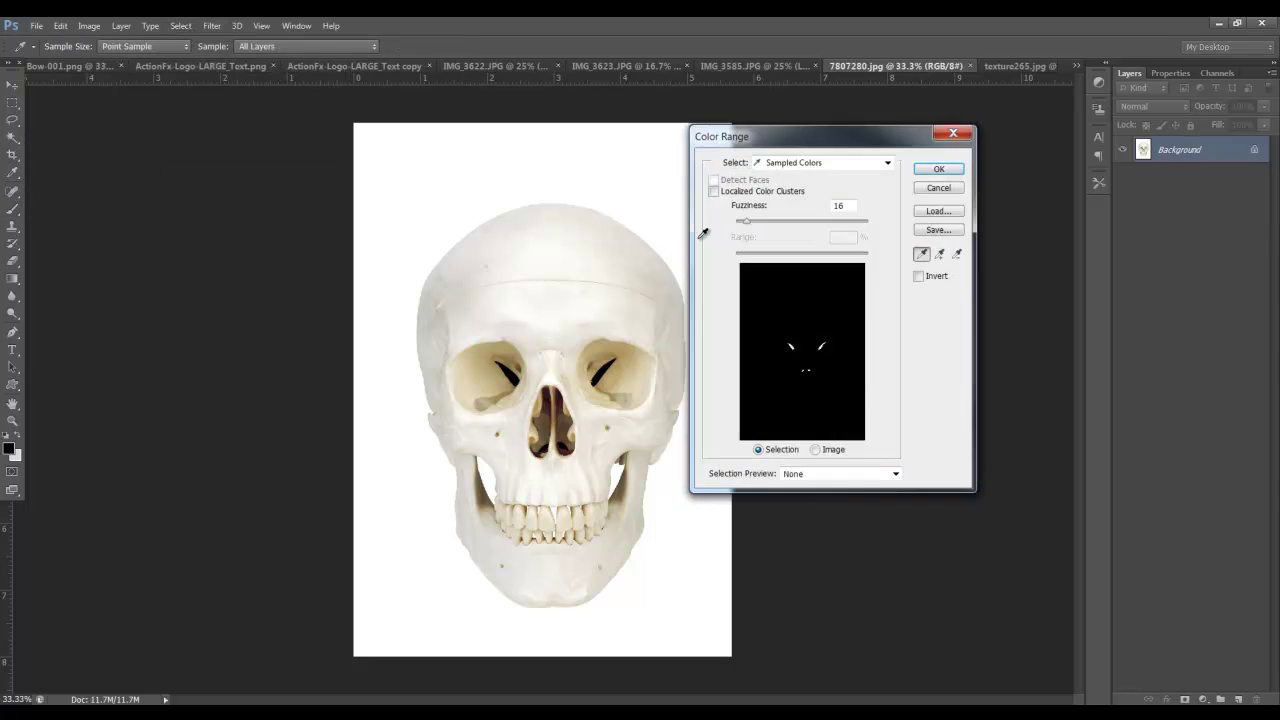
click(477, 154)
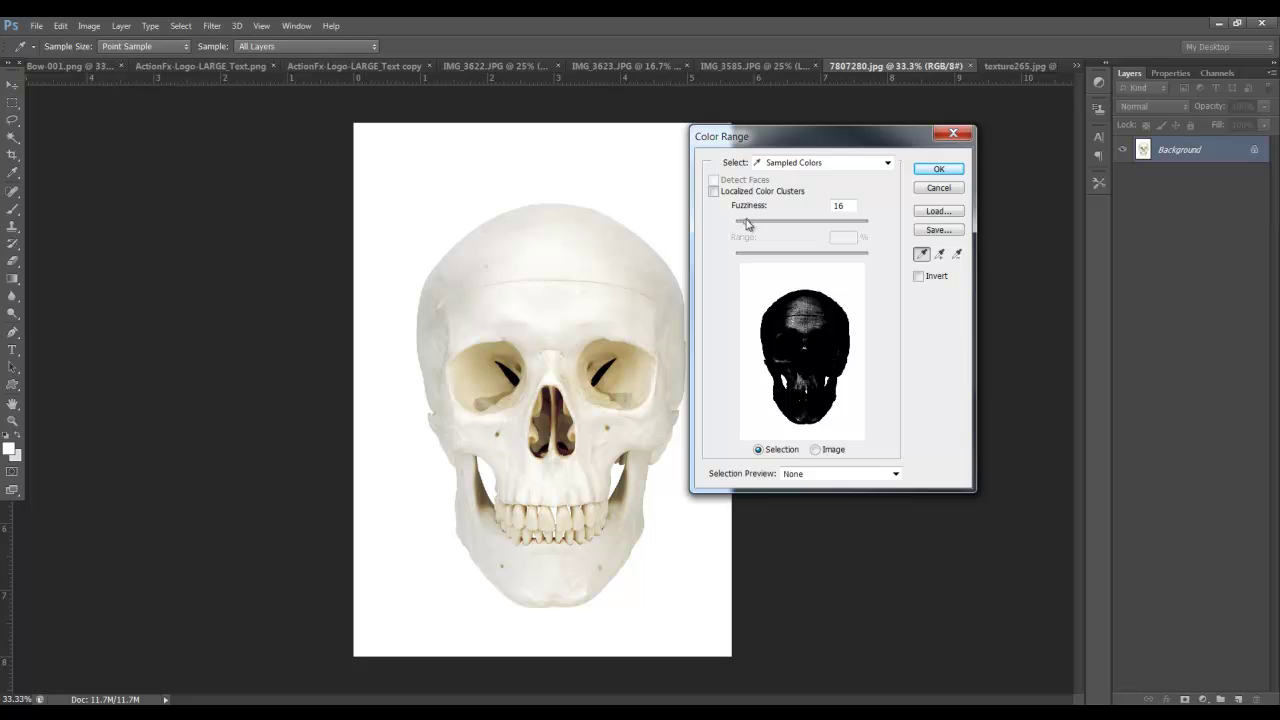
drag(746, 224, 740, 224)
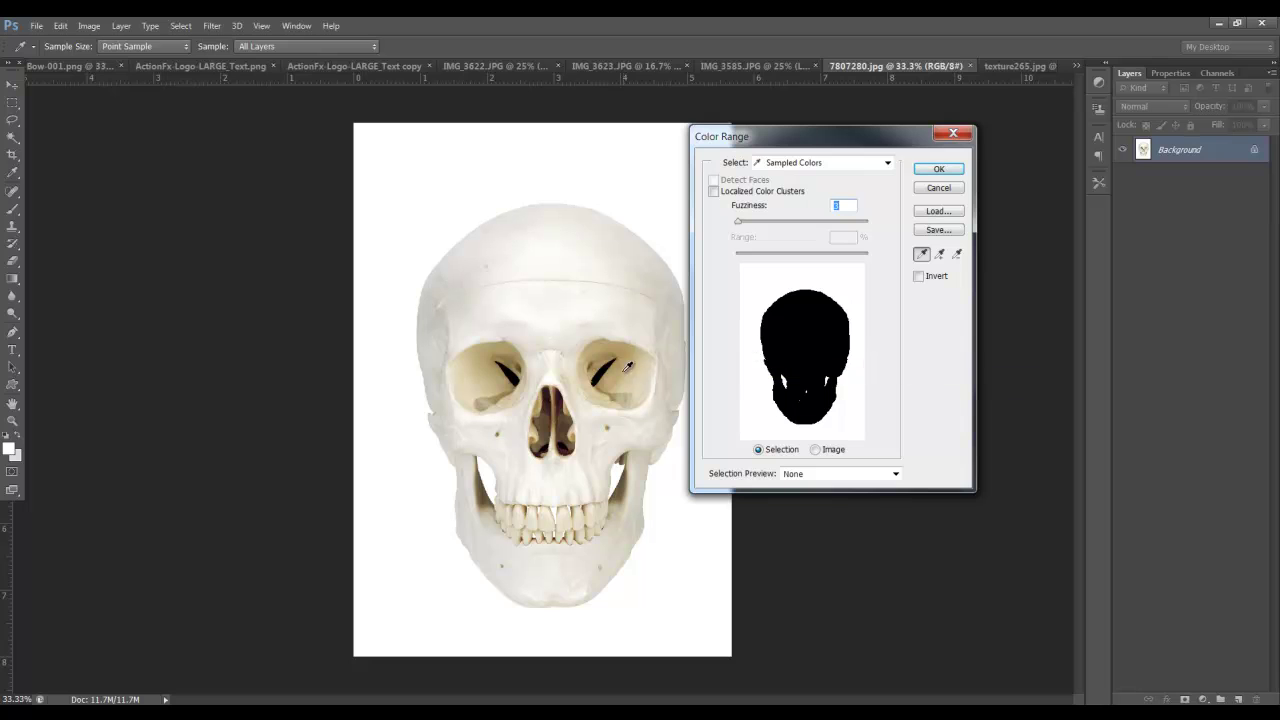
click(918, 277)
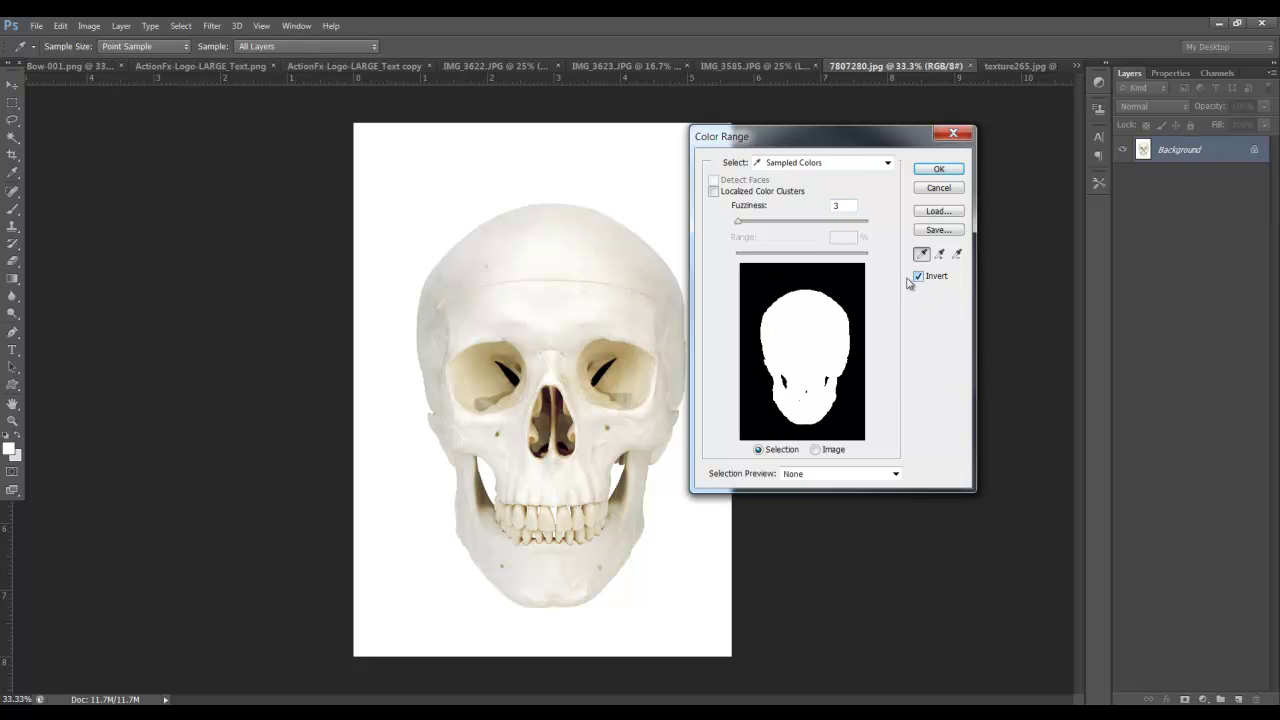
click(932, 168)
key(b)
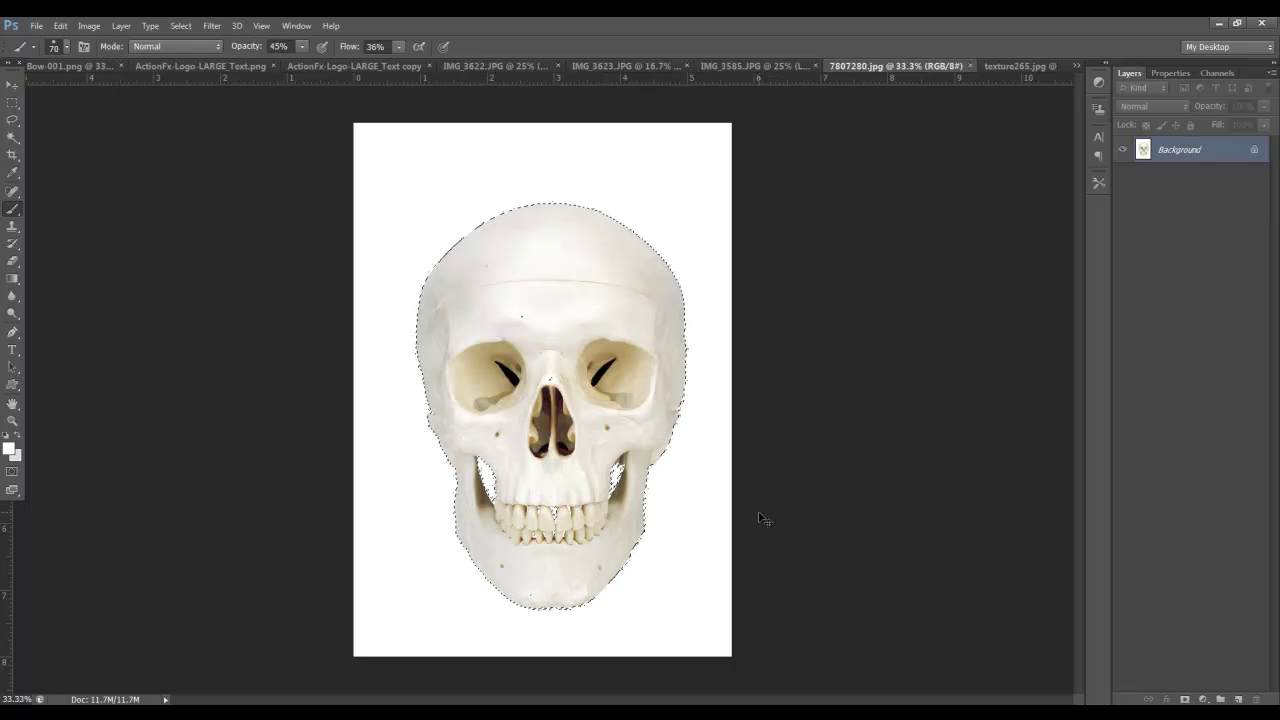
- Restore the skull selection and paste the skull into the IMG_3585.JPG portrait
key(ctrl+a)
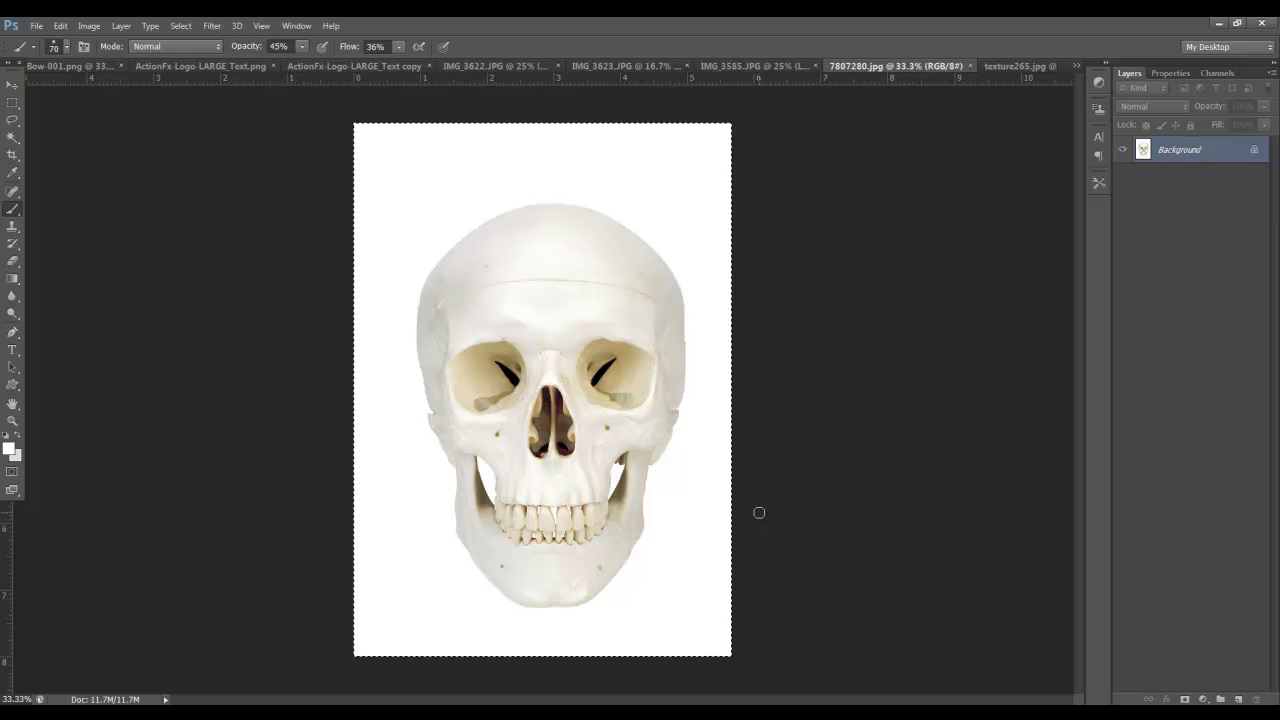
click(60, 26)
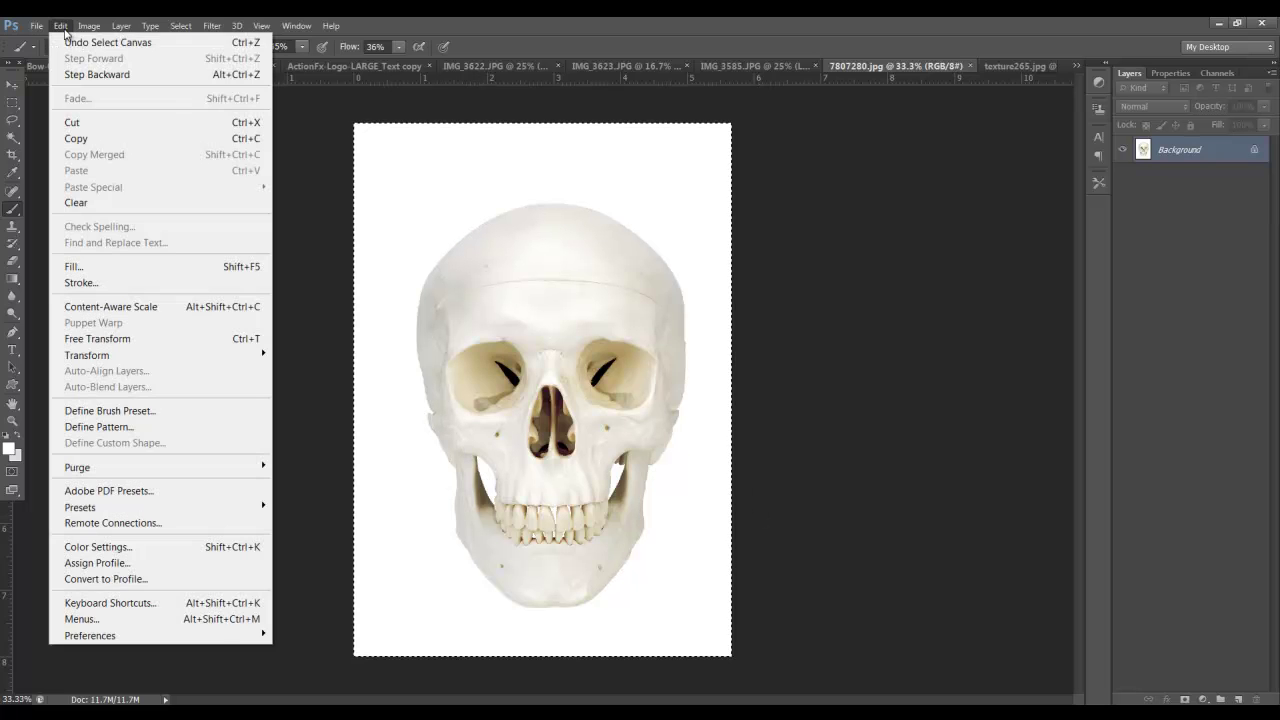
click(75, 40)
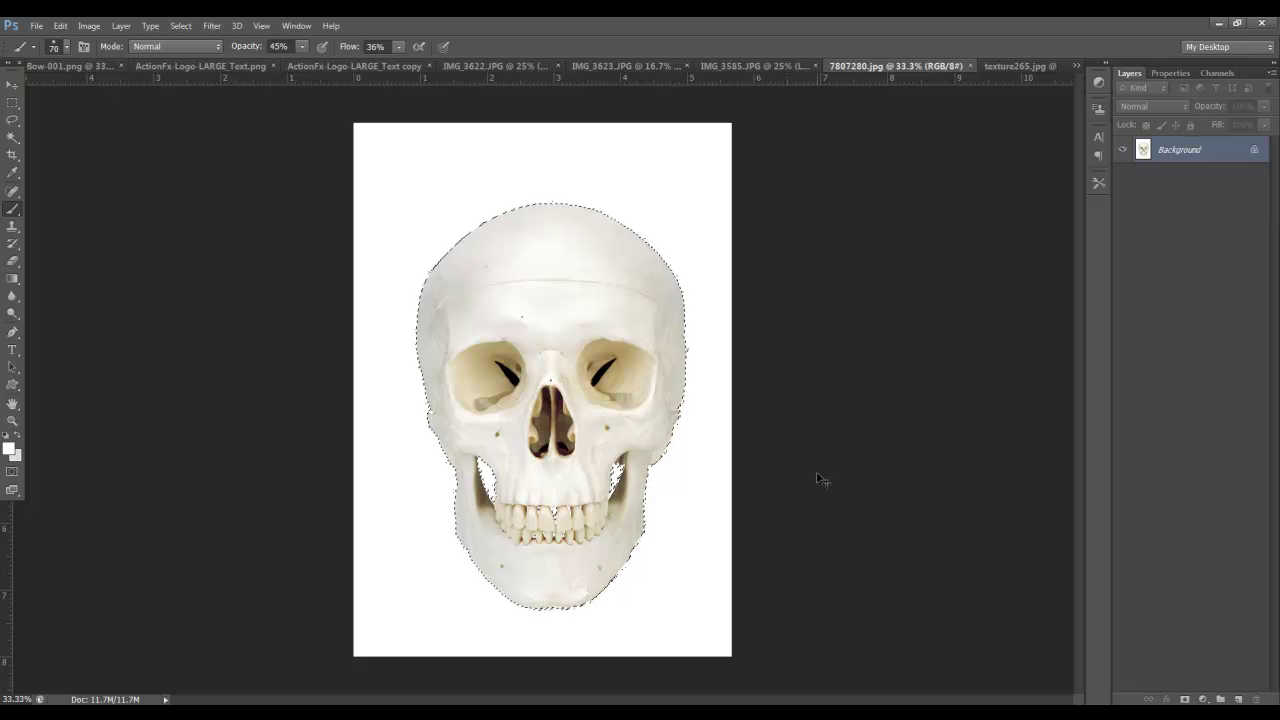
click(748, 66)
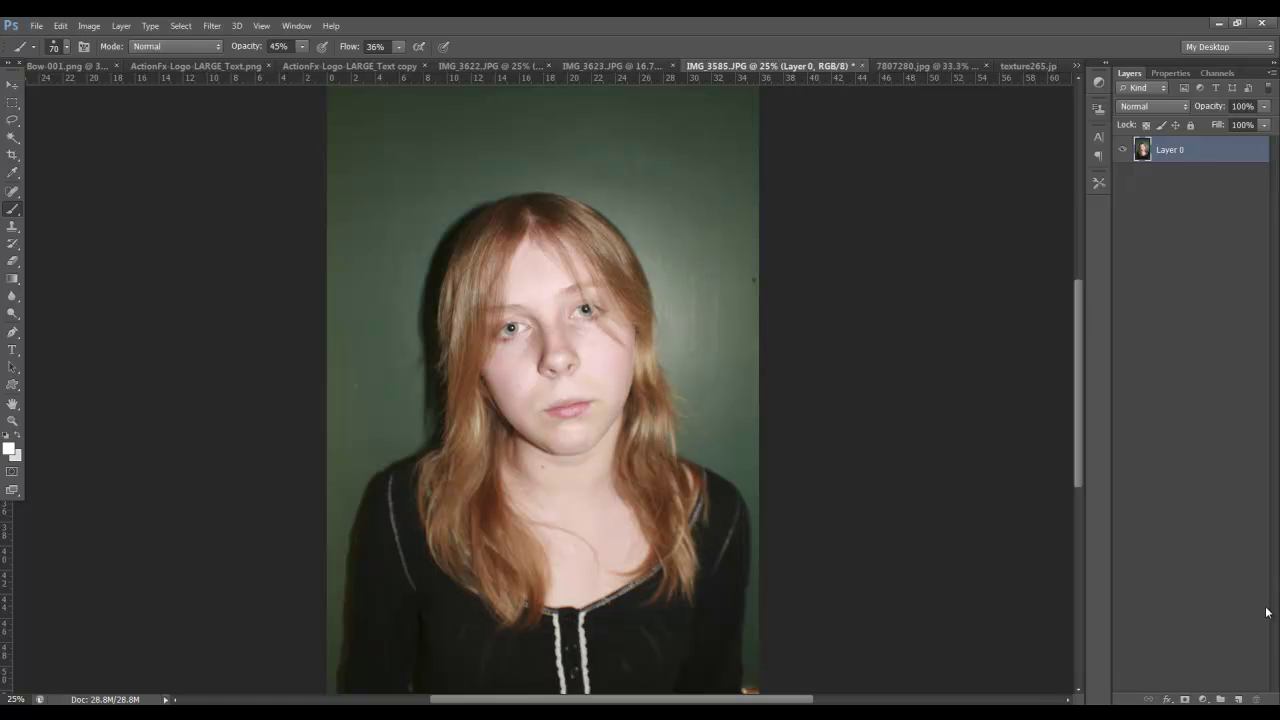
key(ctrl+v)
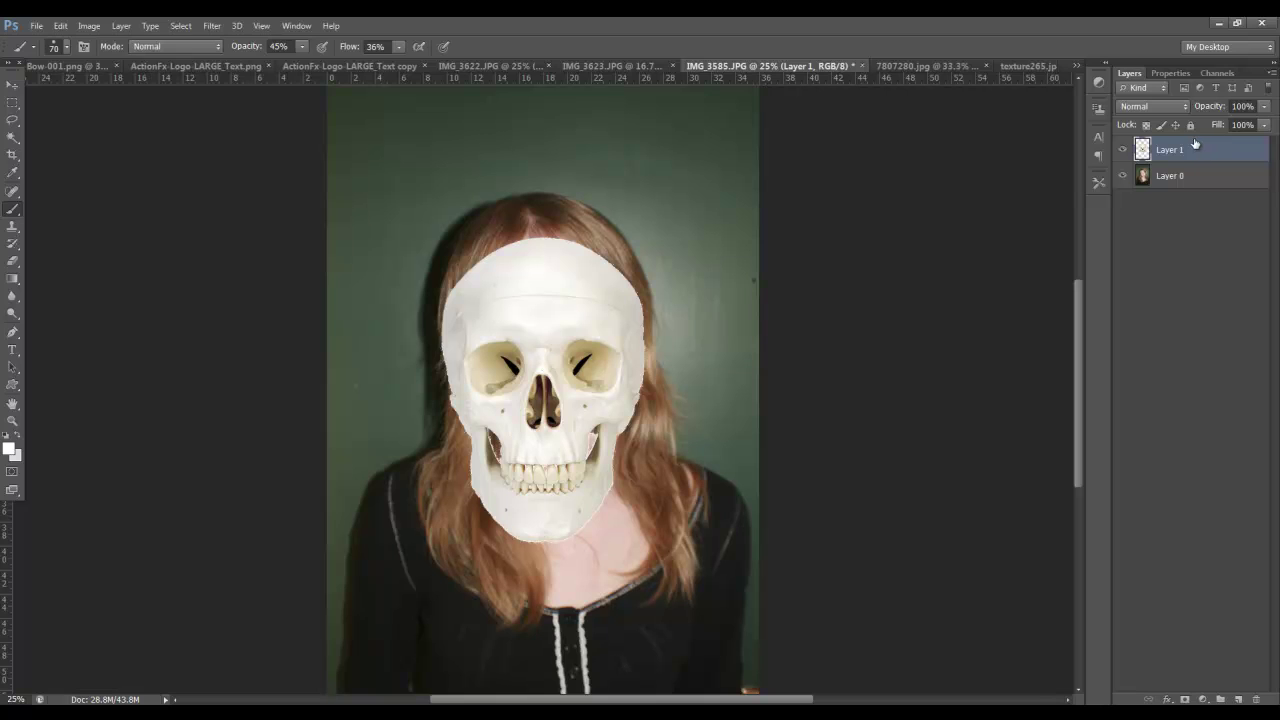
- Move the pasted skull up over her face and set Layer 1 opacity to 37%
click(12, 84)
mouse_move(597, 341)
mouse_down()
mouse_move(585, 305)
mouse_move(593, 320)
mouse_up()
click(1264, 106)
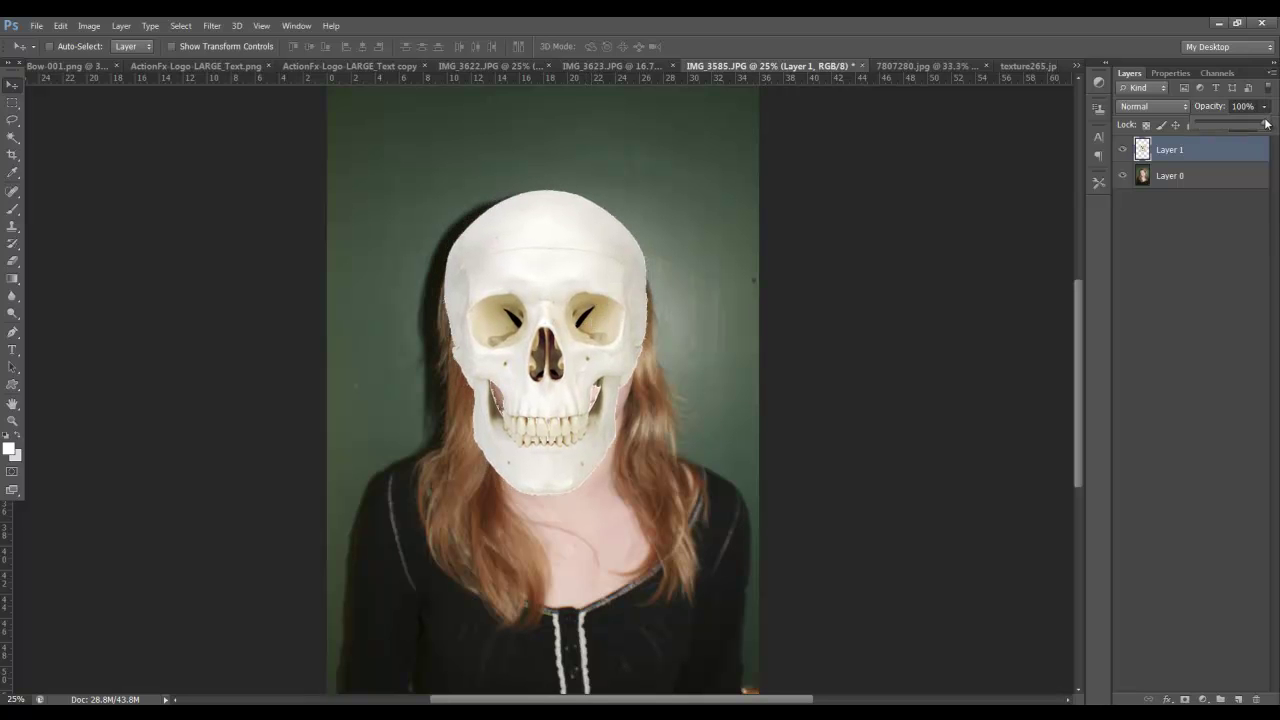
drag(1266, 124, 1221, 119)
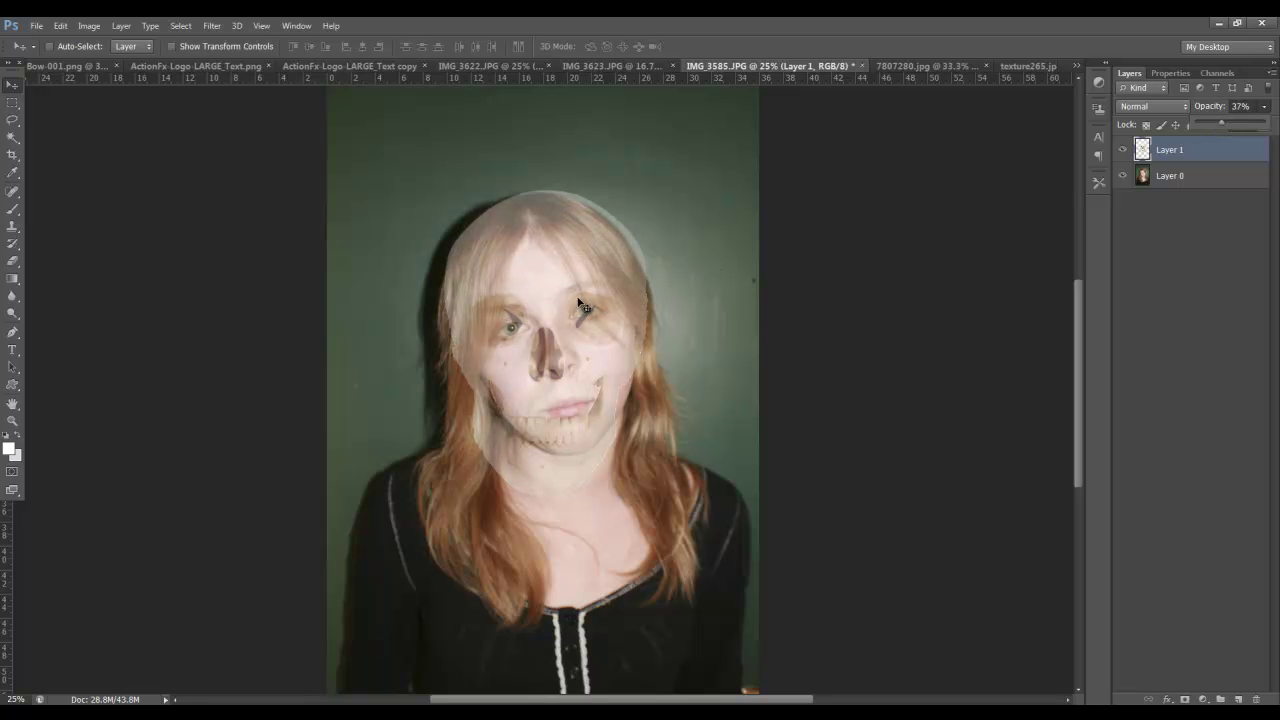
key(ctrl+plus)
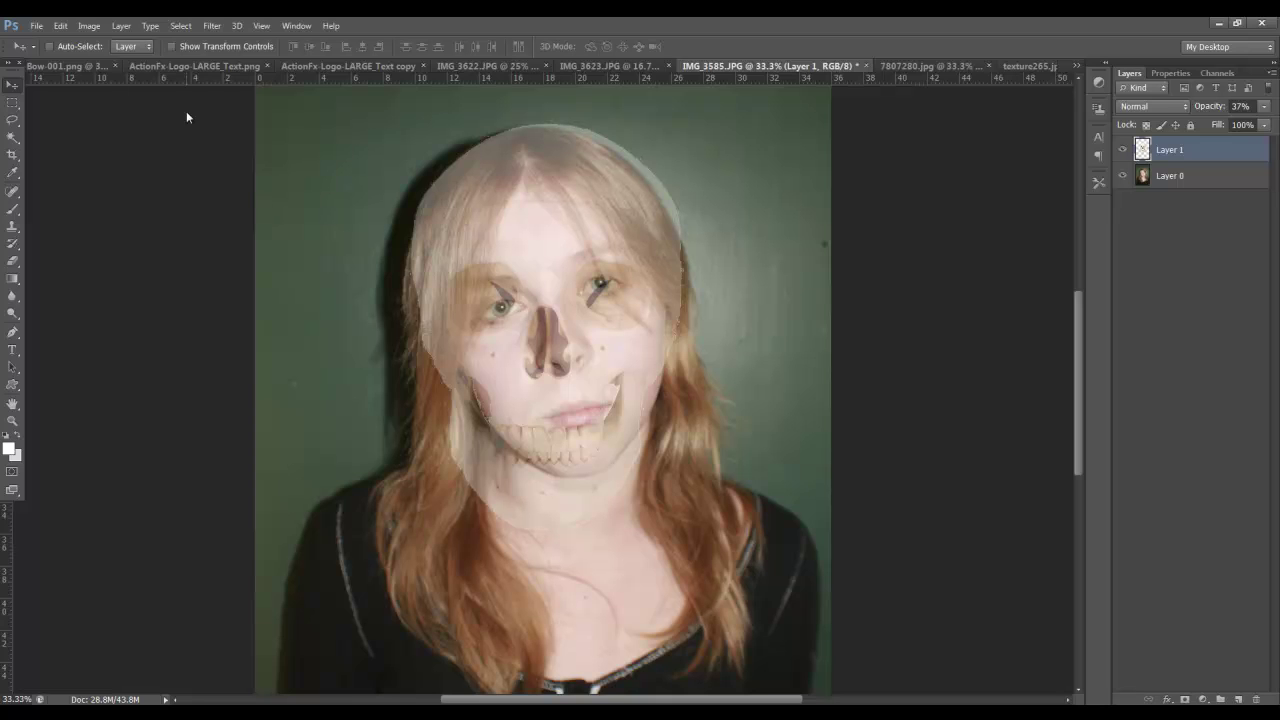
- Rotate the skull layer about 14 degrees counter-clockwise, nudge it right, and commit
click(61, 25)
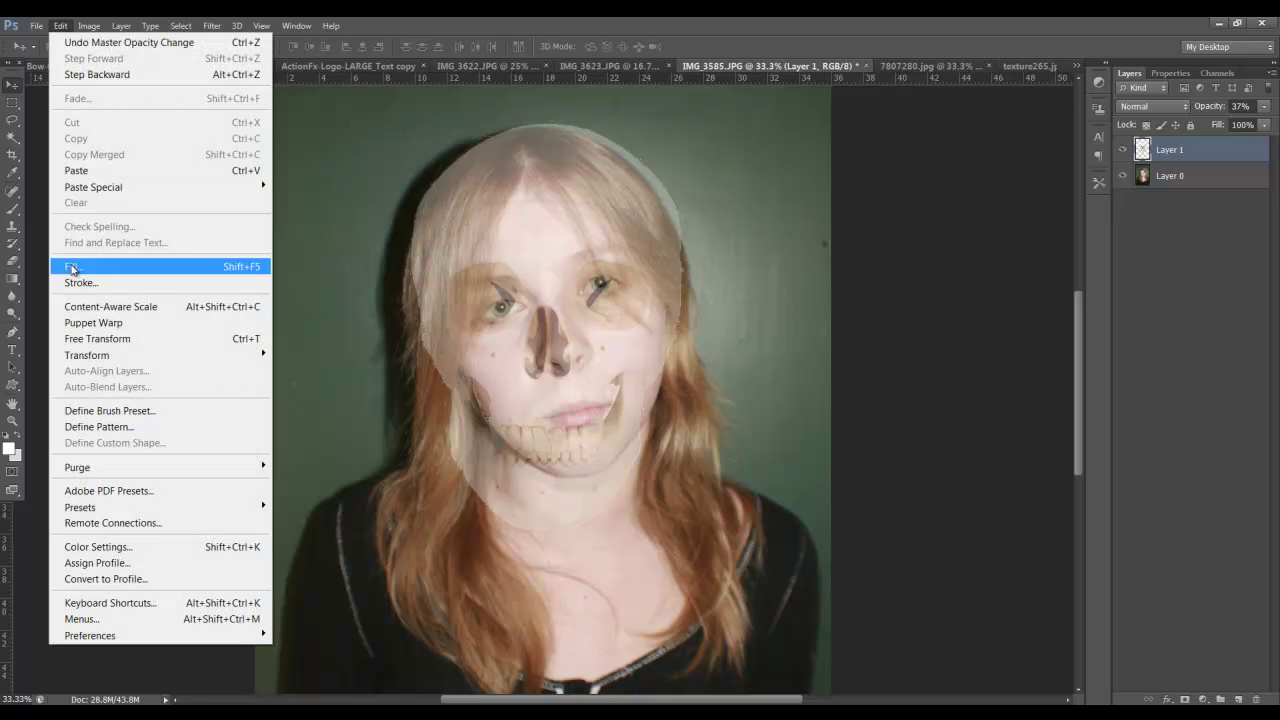
mouse_move(97, 359)
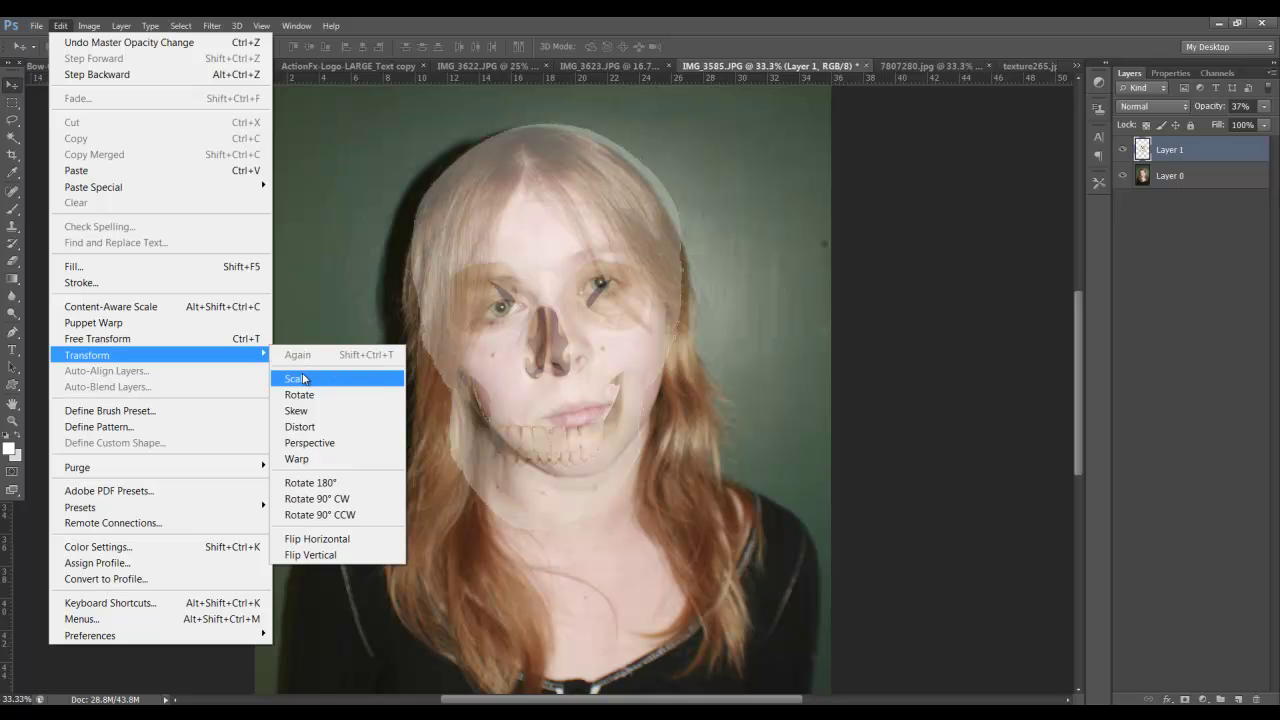
click(300, 395)
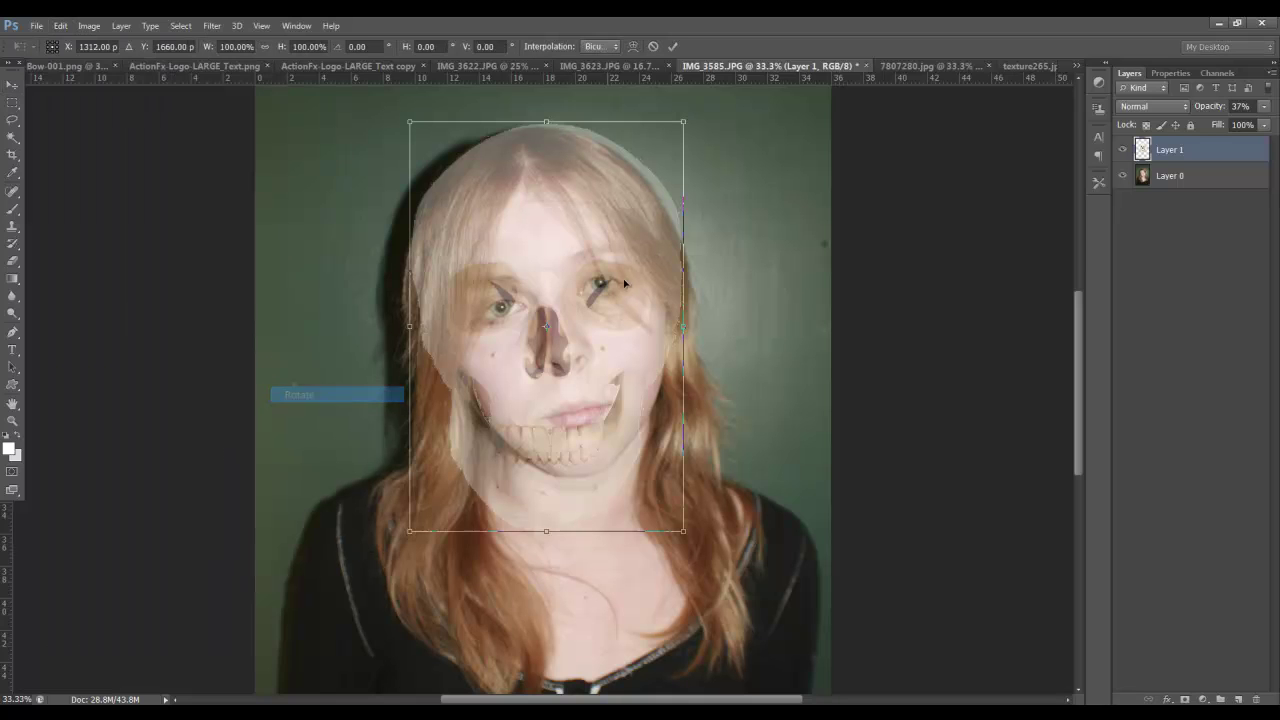
drag(680, 120, 624, 100)
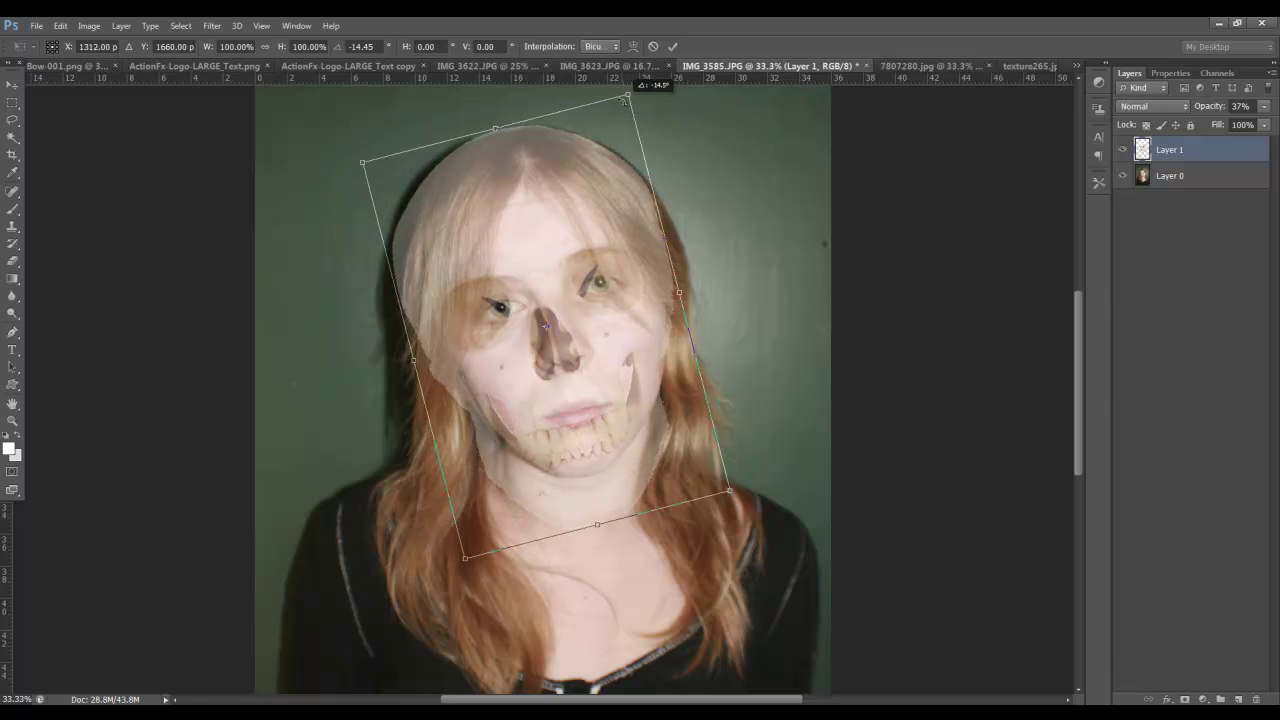
drag(557, 324, 573, 320)
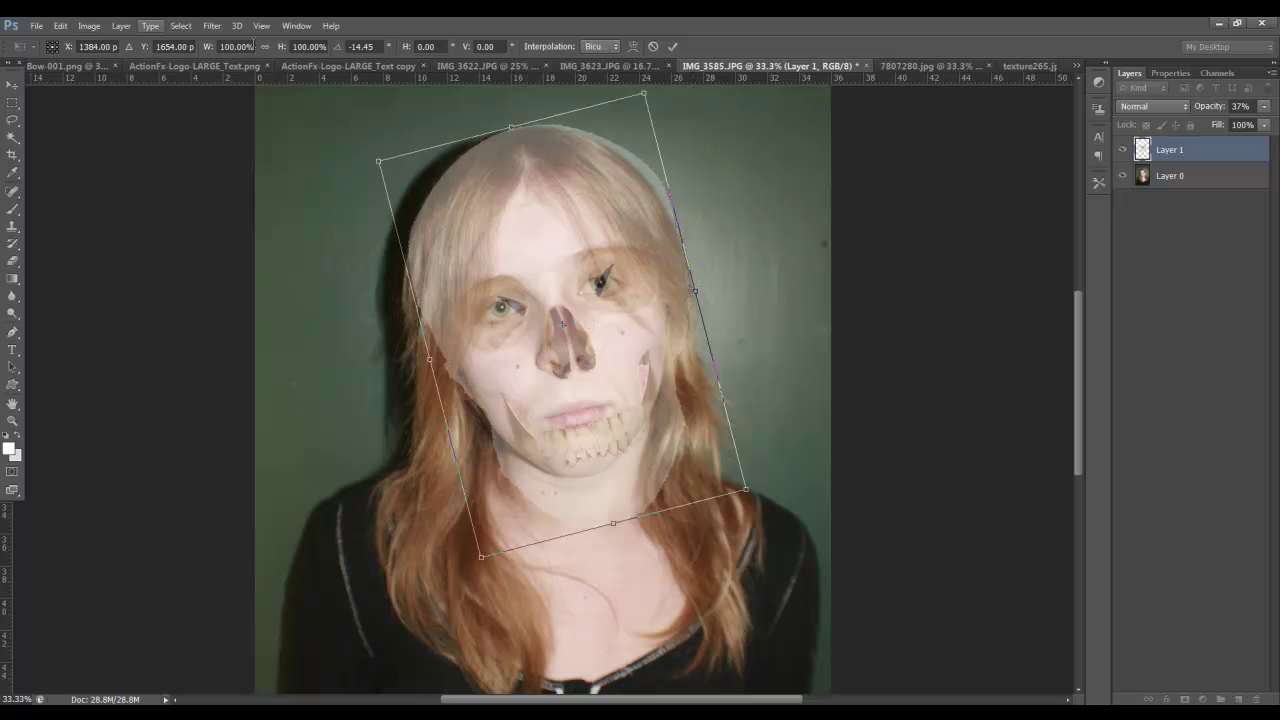
click(672, 46)
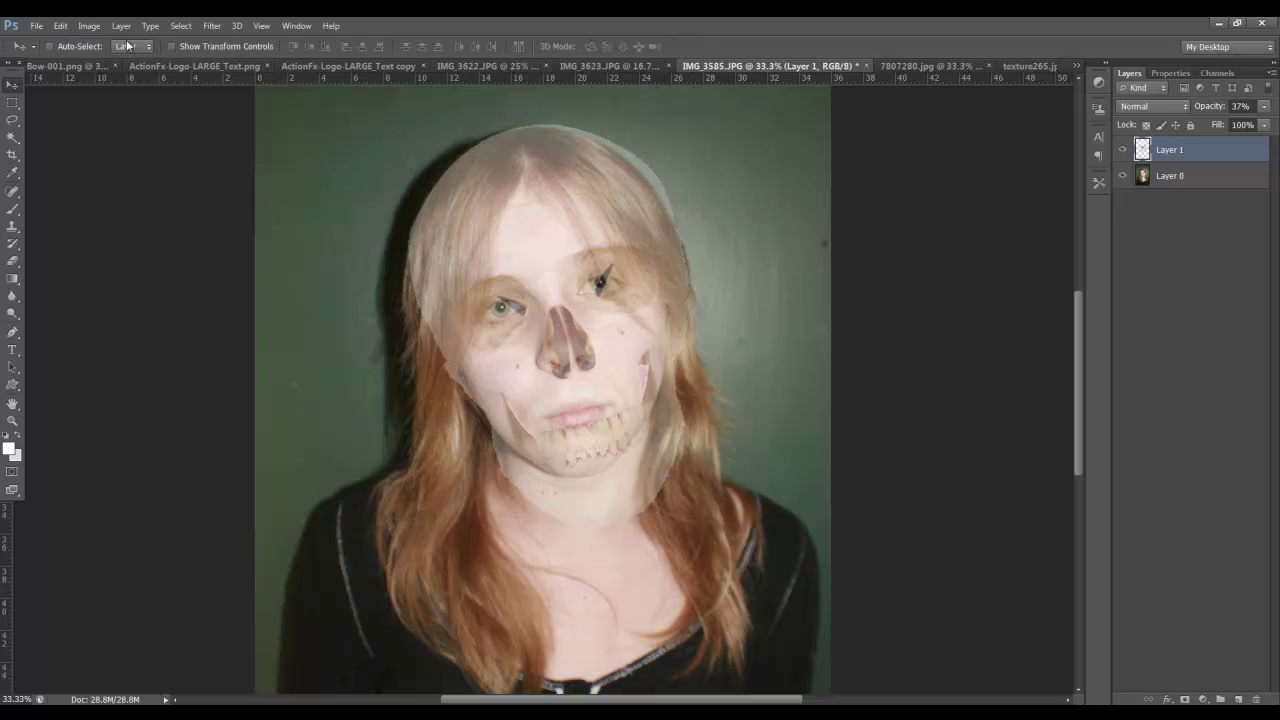
- Distort the skull's corners and jaw to fit her eyes, nose and teeth, then commit
click(60, 26)
mouse_move(93, 358)
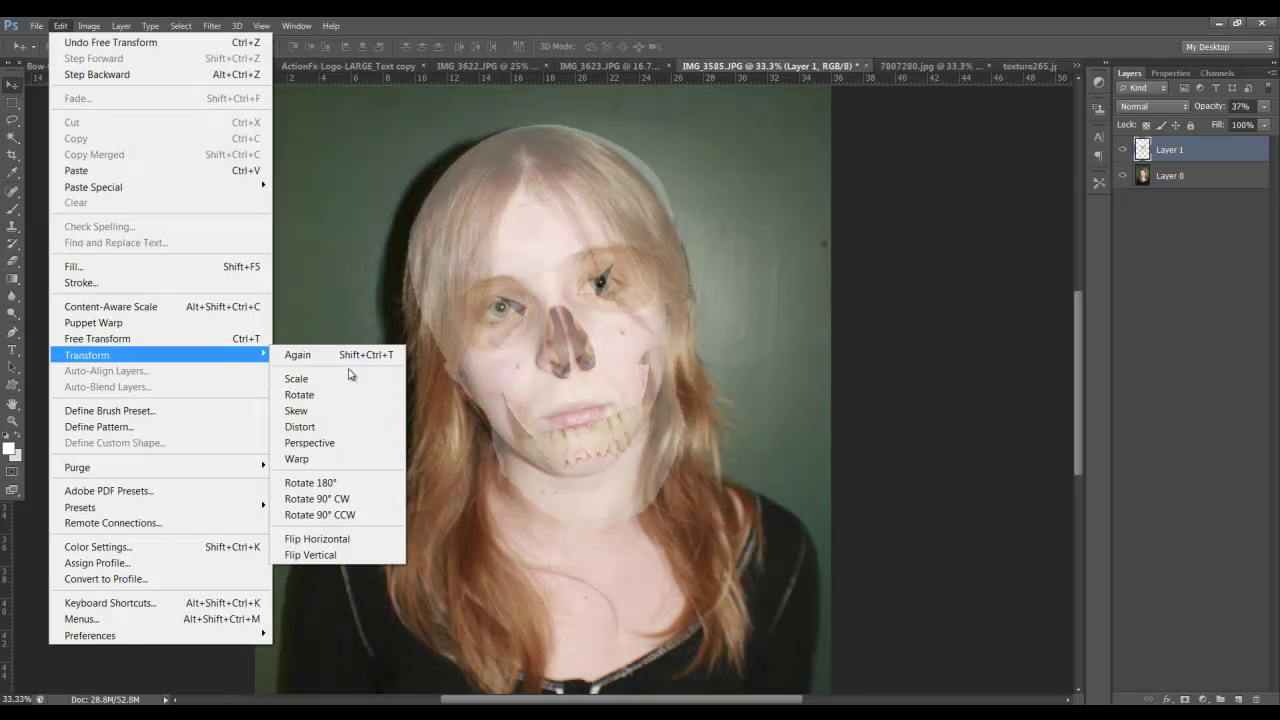
click(318, 426)
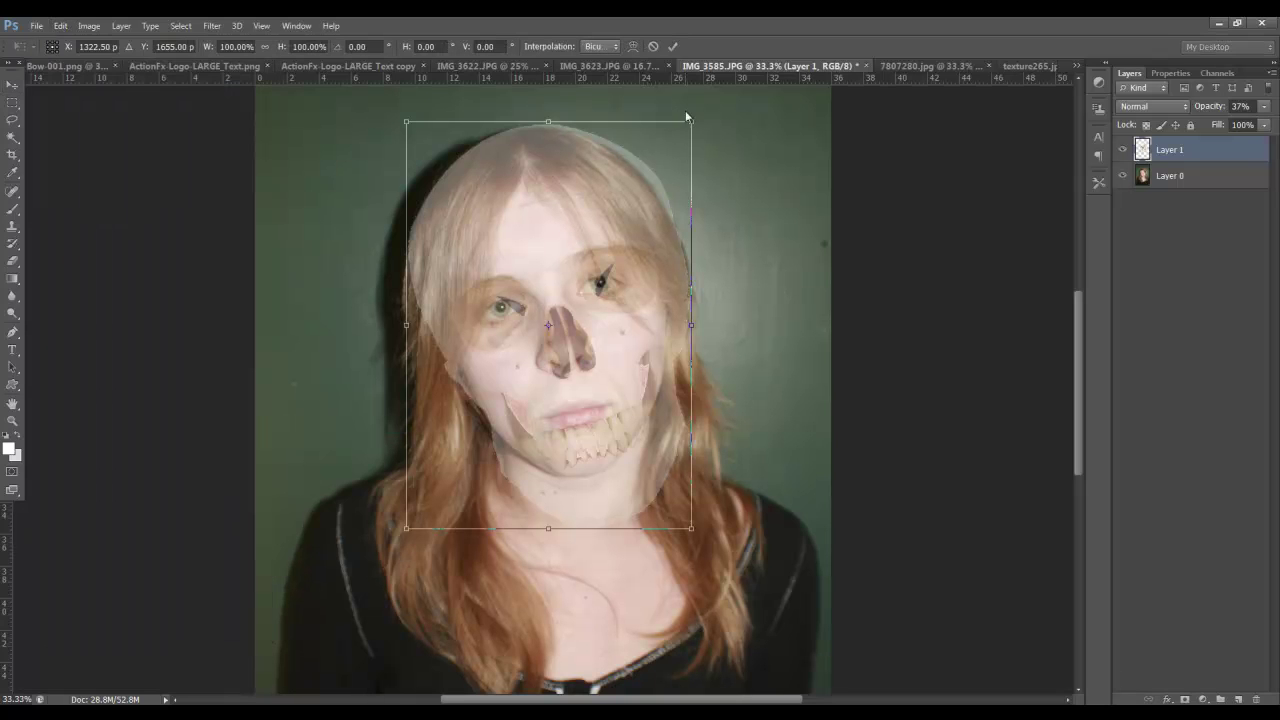
drag(691, 122, 661, 147)
drag(548, 531, 530, 481)
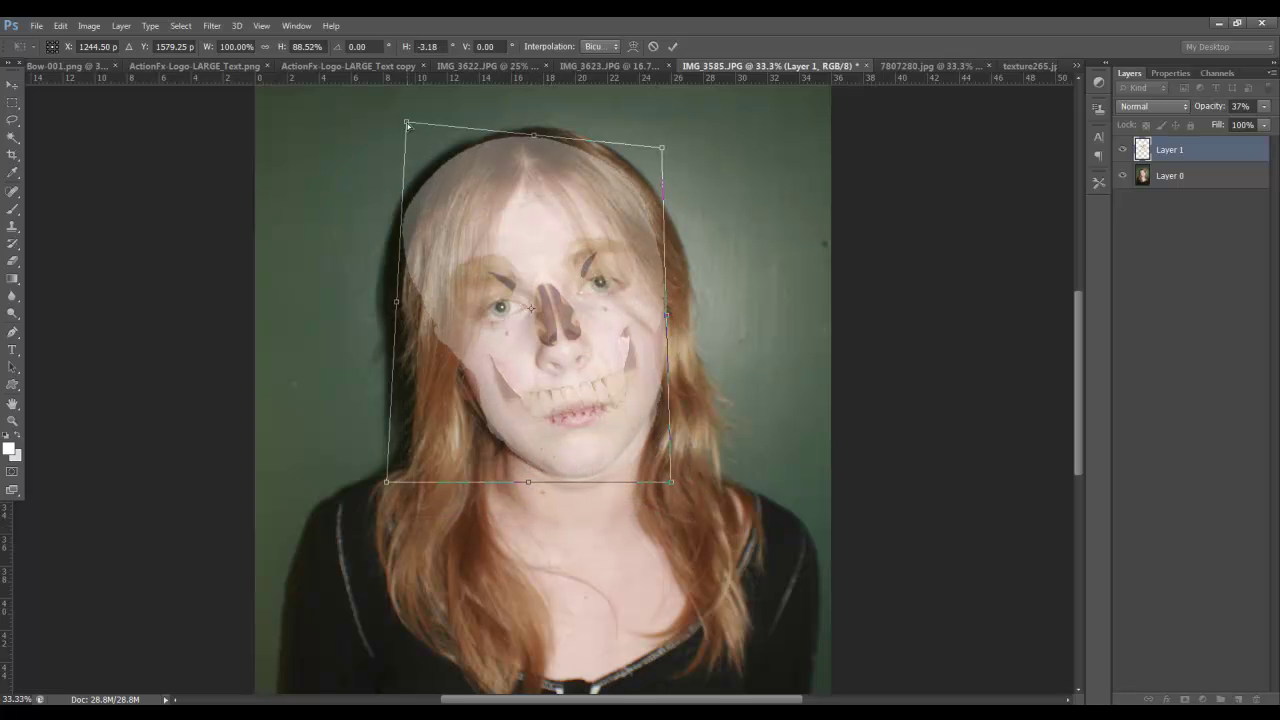
drag(406, 122, 443, 179)
drag(663, 151, 660, 190)
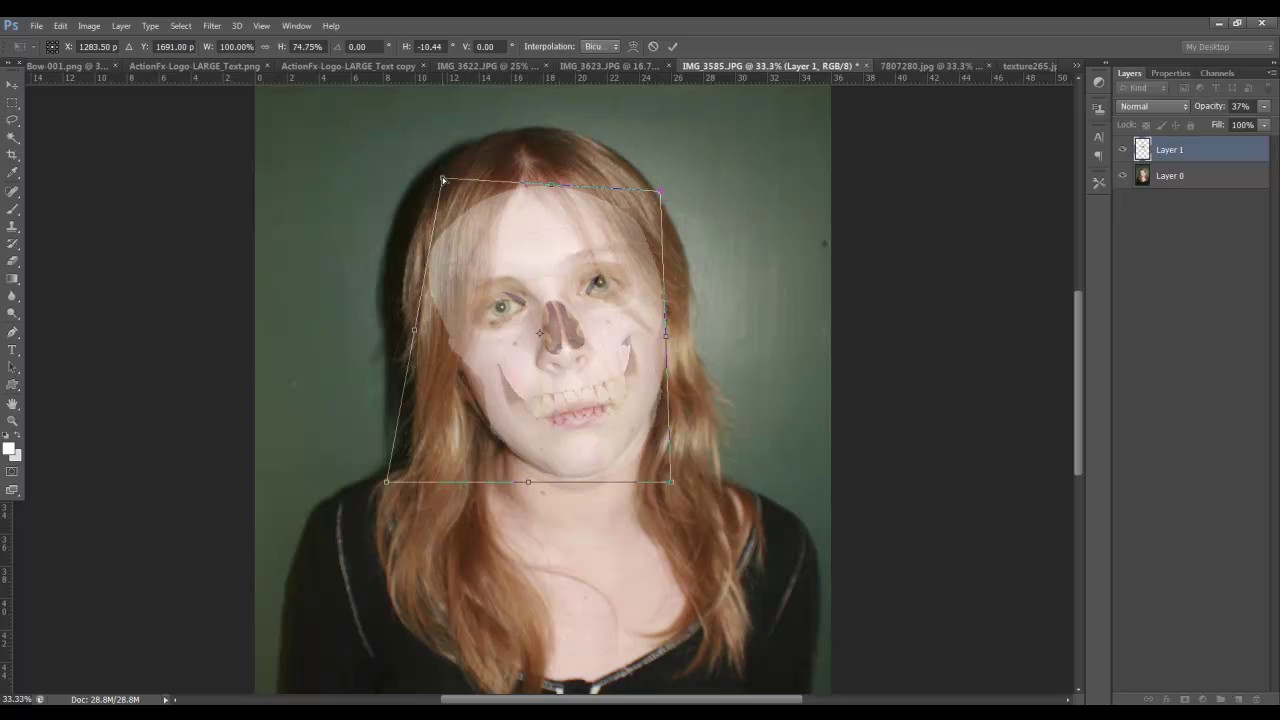
drag(443, 180, 447, 193)
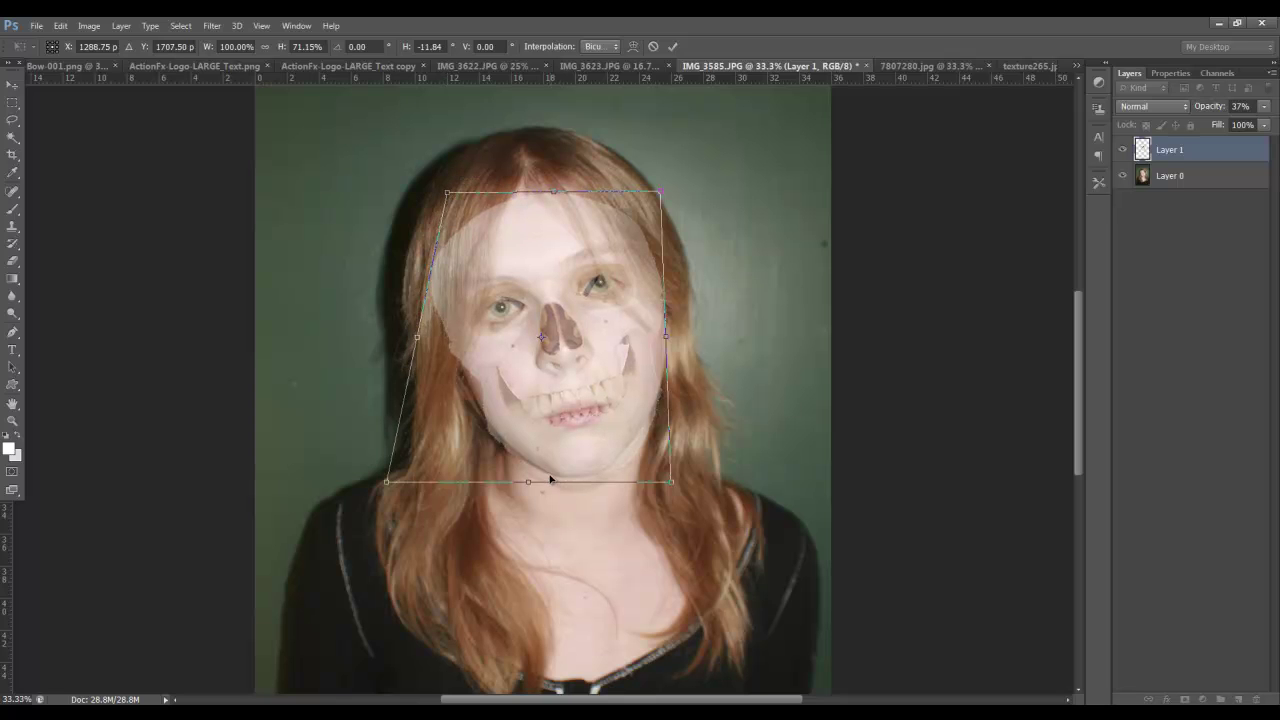
drag(531, 483, 542, 494)
drag(681, 494, 665, 486)
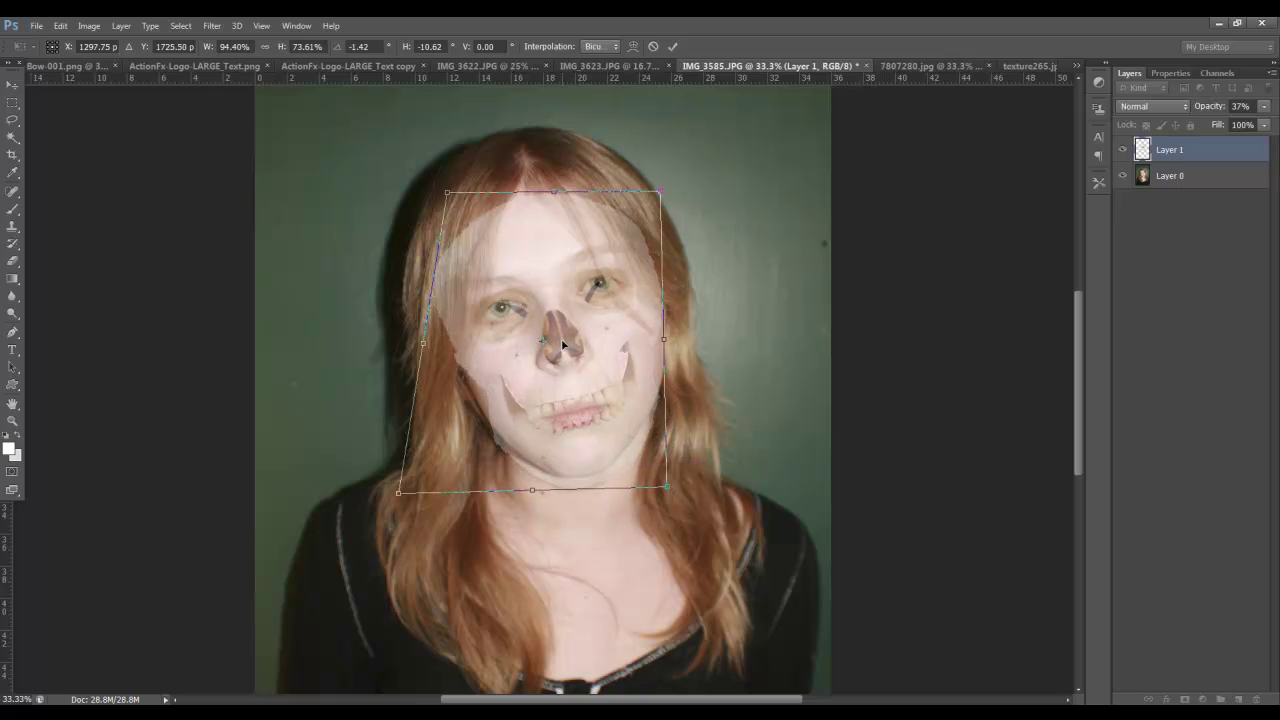
click(672, 46)
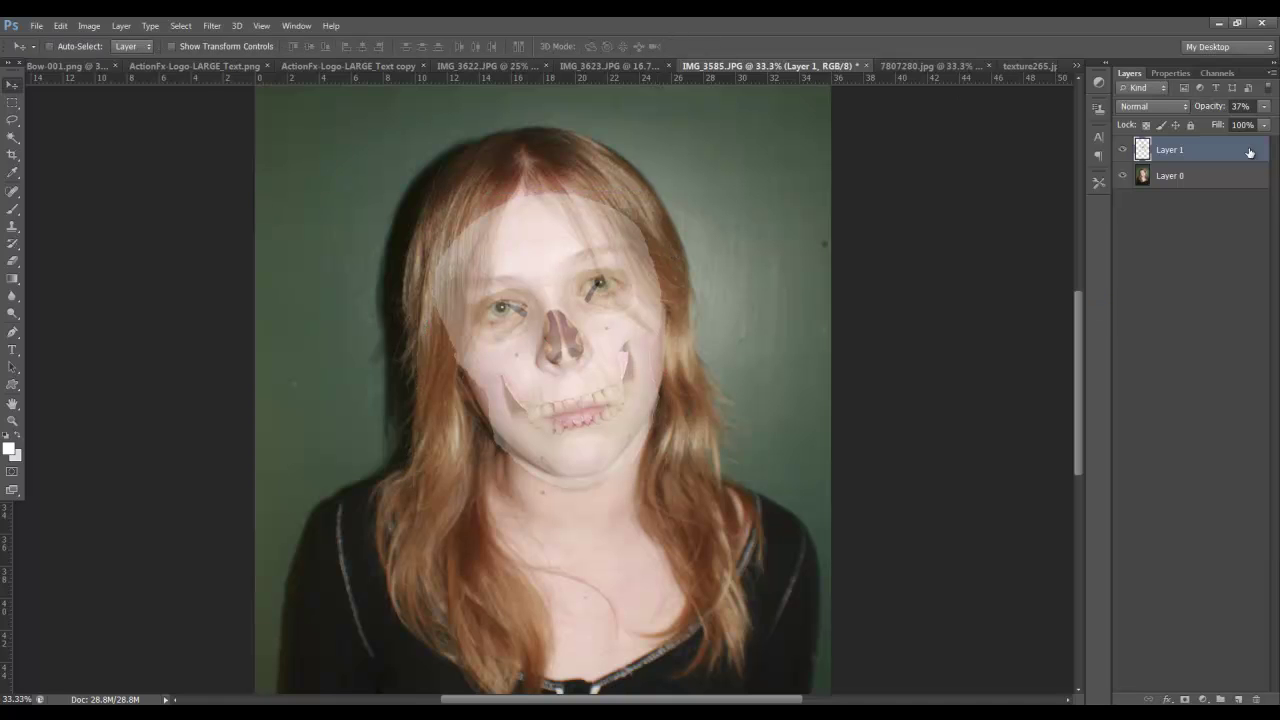
- Return the skull layer to 100% opacity, move it below Layer 0, and select Layer 0
click(1264, 106)
drag(1232, 124, 1276, 120)
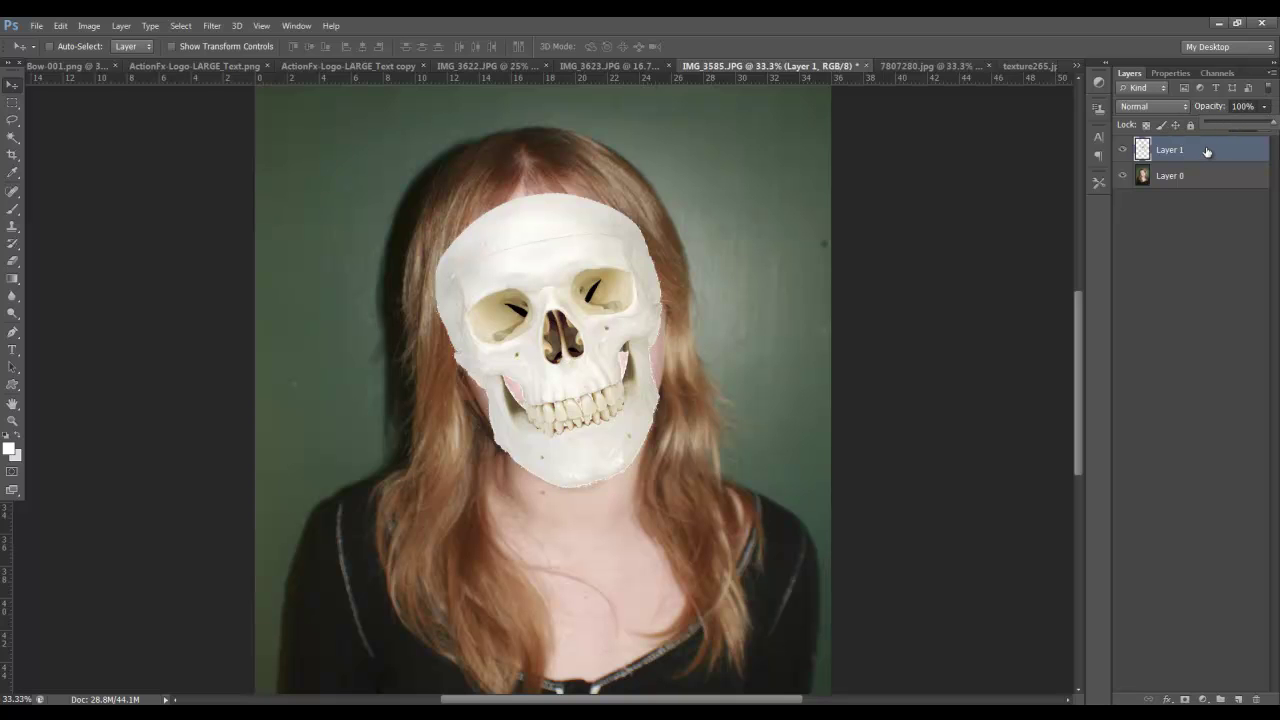
drag(1200, 149, 1203, 210)
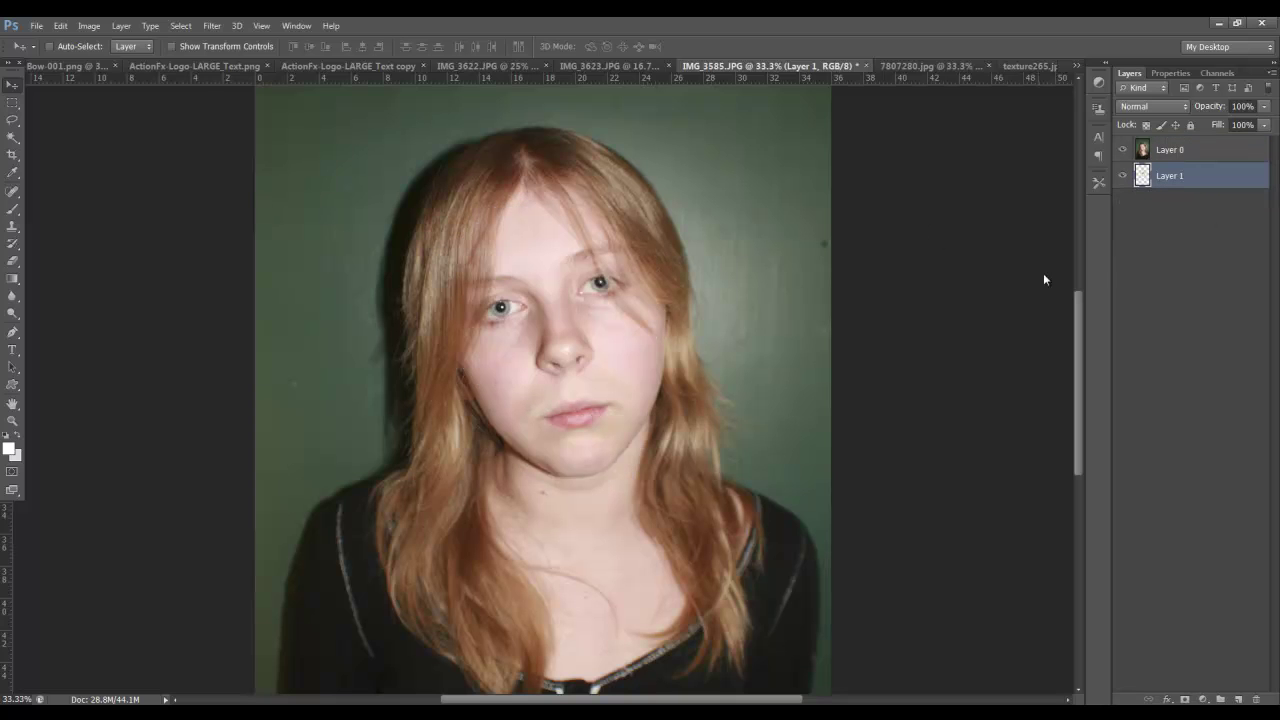
click(1172, 155)
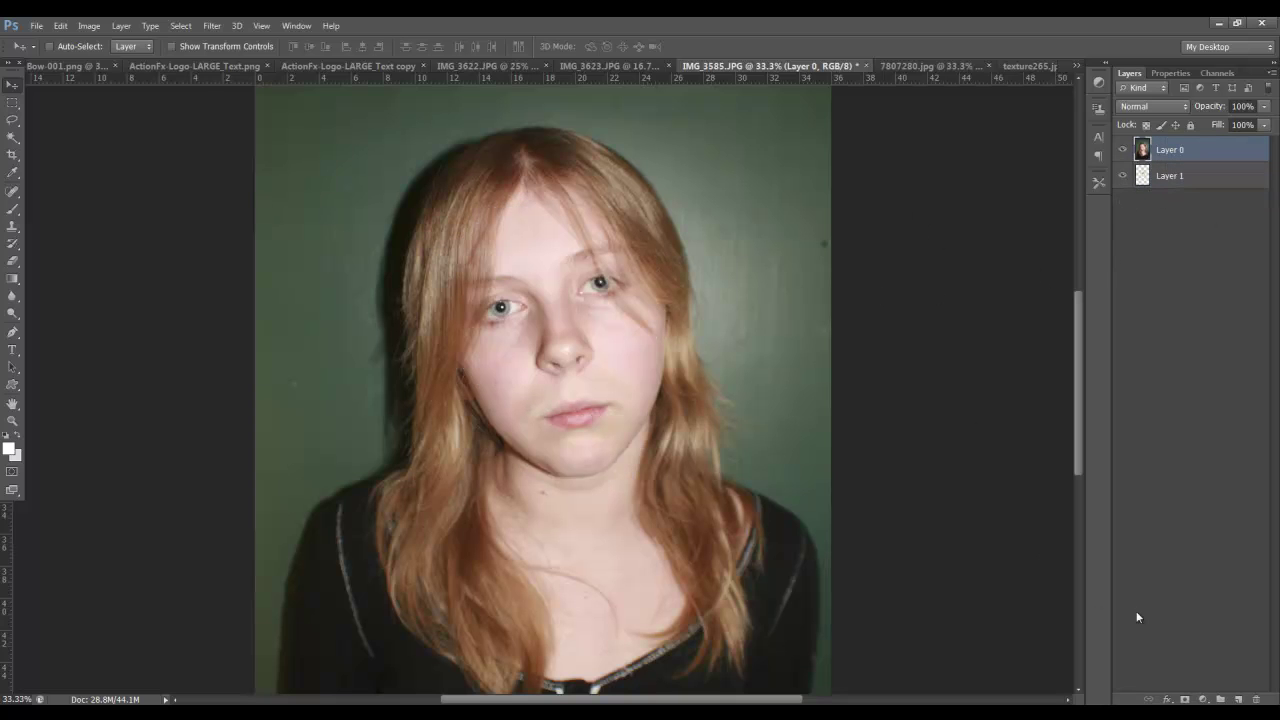
- Add a mask to Layer 0 and set the Brush to 28% opacity and size 300
click(1185, 699)
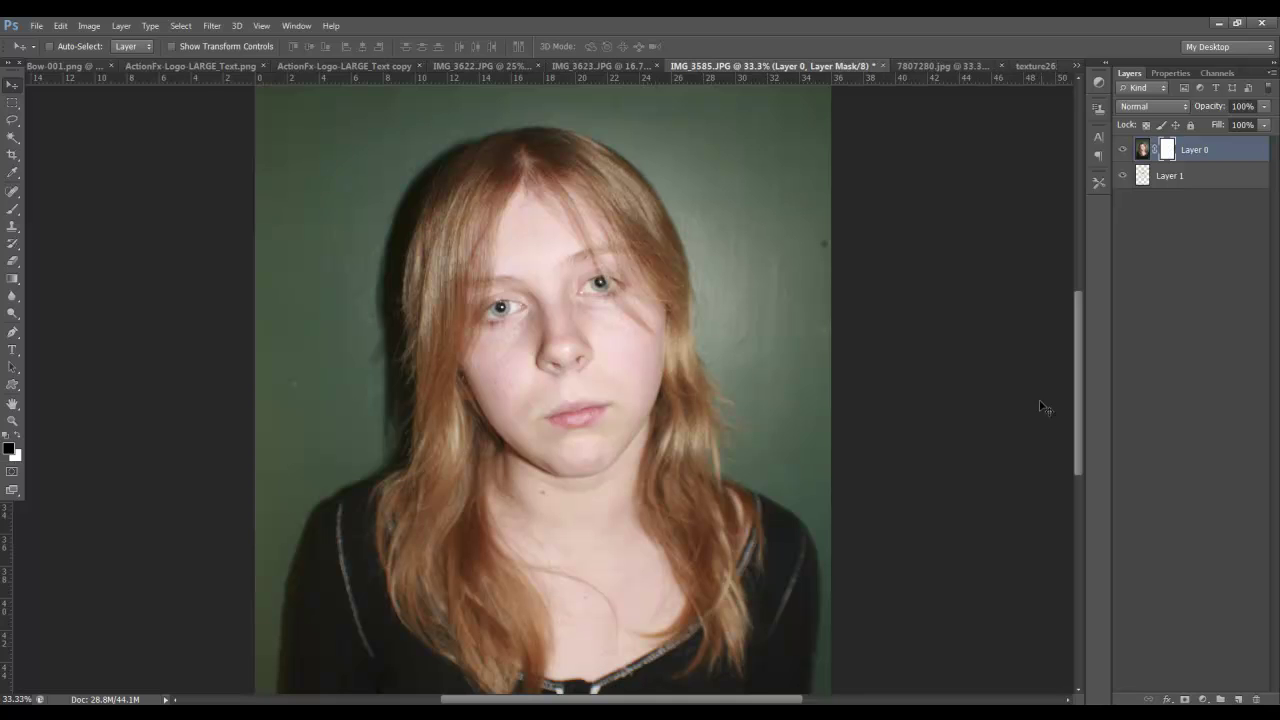
click(13, 191)
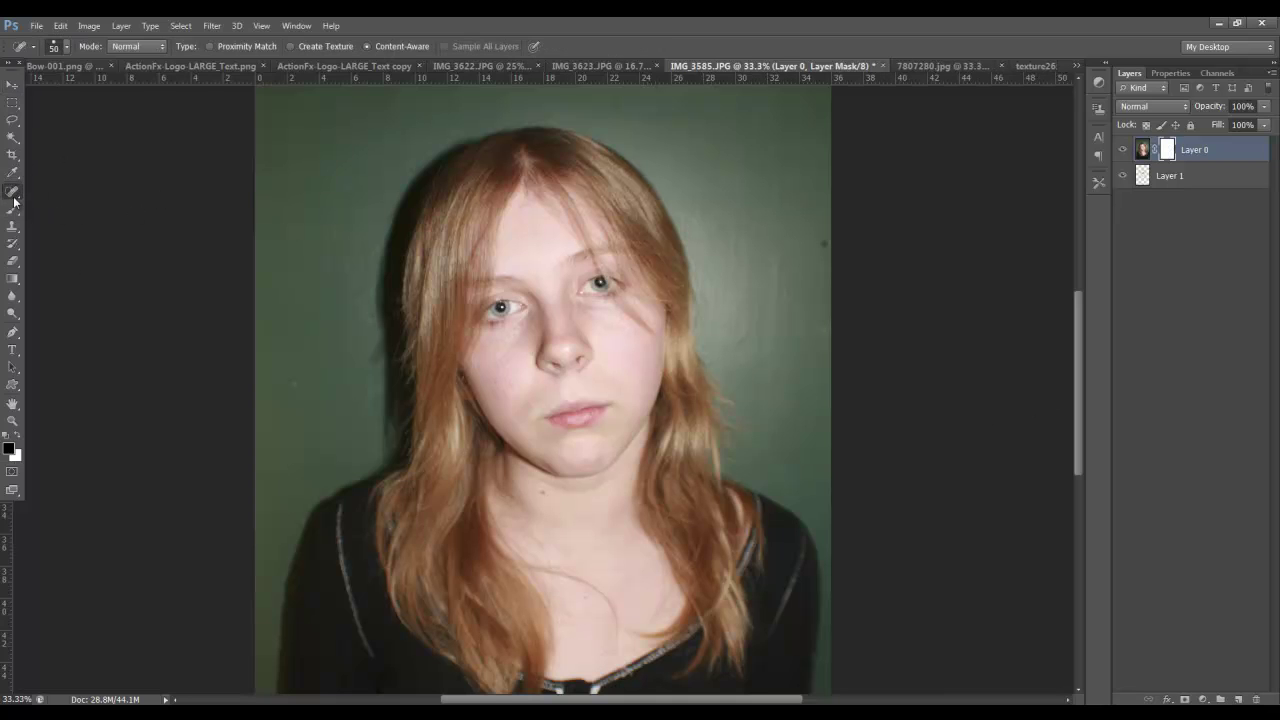
click(13, 212)
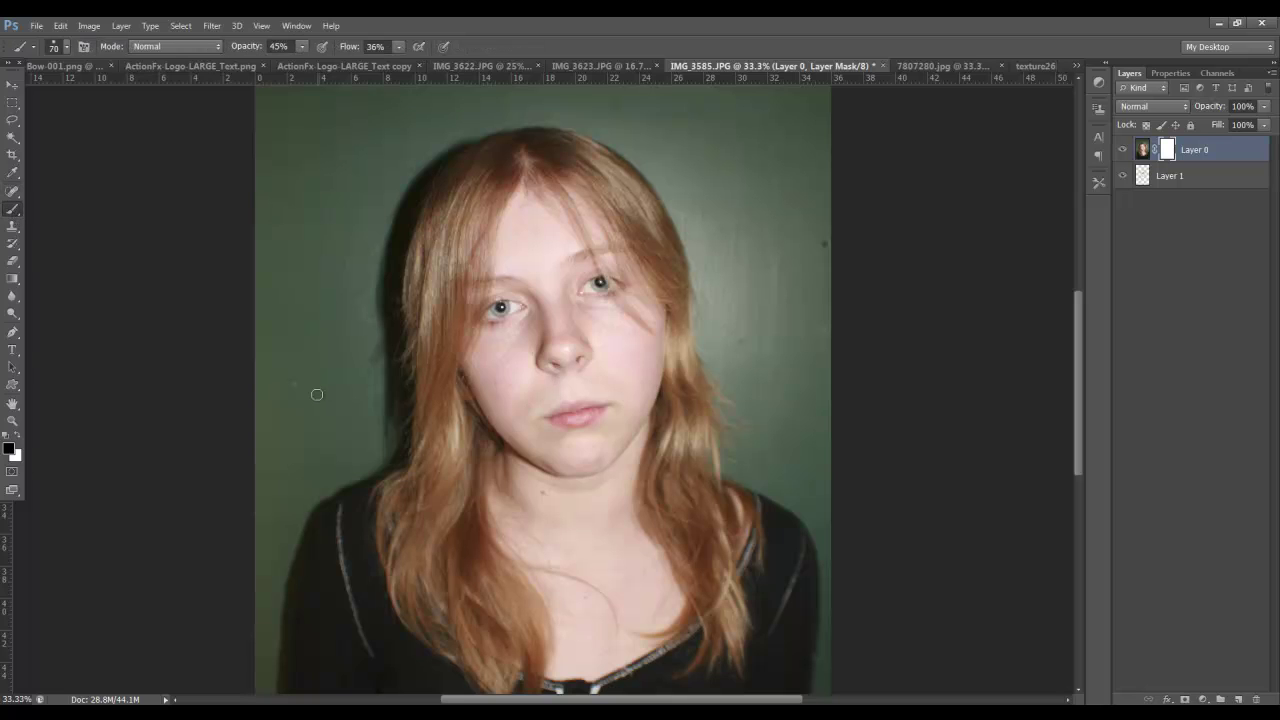
click(301, 46)
drag(289, 63, 291, 64)
key(bracketright)
key(bracketright)
key(bracketright)
key(bracketright)
key(bracketright)
key(bracketright)
key(bracketright)
key(bracketright)
key(bracketright)
key(bracketleft)
key(bracketleft)
key(bracketleft)
key(bracketleft)
key(bracketleft)
- Paint the mask to reveal the skull's teeth, left eye socket and nasal cavity
mouse_move(558, 410)
mouse_down()
mouse_move(609, 414)
mouse_move(568, 421)
mouse_move(595, 402)
mouse_move(568, 423)
mouse_move(596, 409)
mouse_move(528, 407)
mouse_move(536, 414)
mouse_move(519, 348)
mouse_move(517, 378)
mouse_move(508, 359)
mouse_move(527, 416)
mouse_move(510, 389)
mouse_move(529, 431)
mouse_move(498, 404)
mouse_move(569, 434)
mouse_up()
mouse_move(537, 345)
mouse_down()
mouse_move(527, 305)
mouse_move(513, 351)
mouse_move(514, 291)
mouse_move(500, 329)
mouse_up()
key(bracketleft)
key(bracketleft)
key(bracketleft)
key(bracketleft)
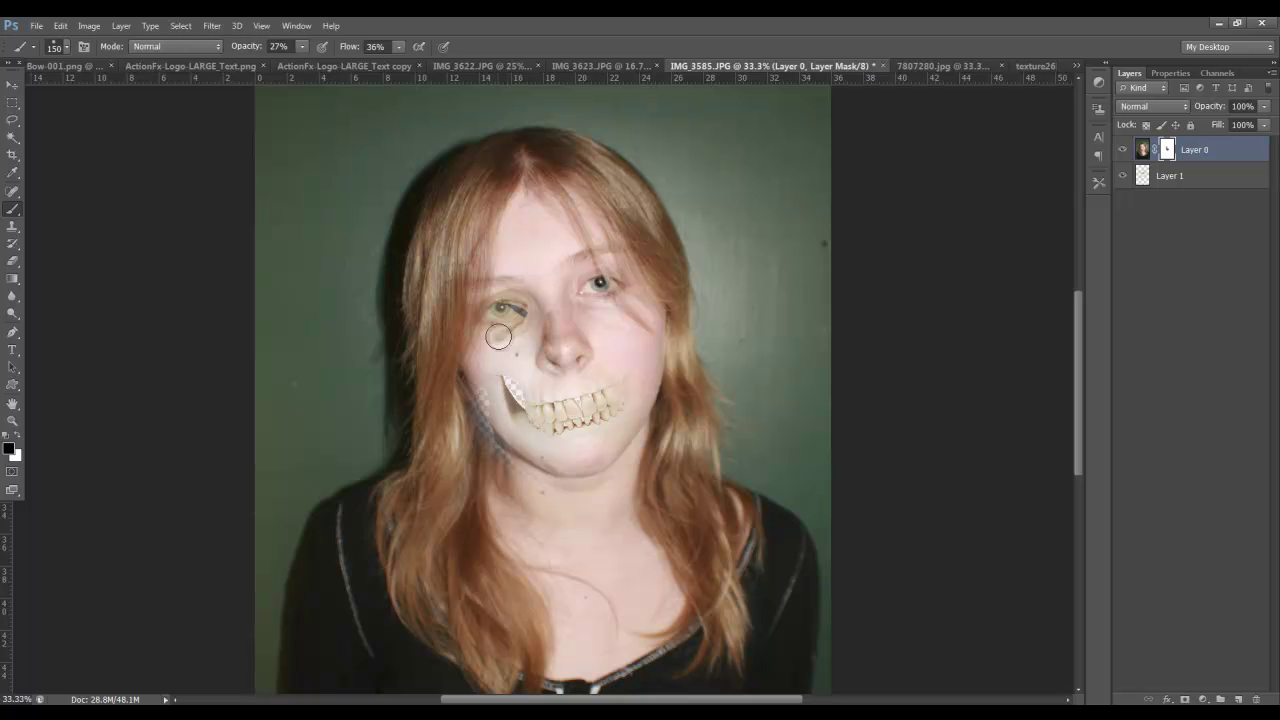
drag(500, 329, 528, 299)
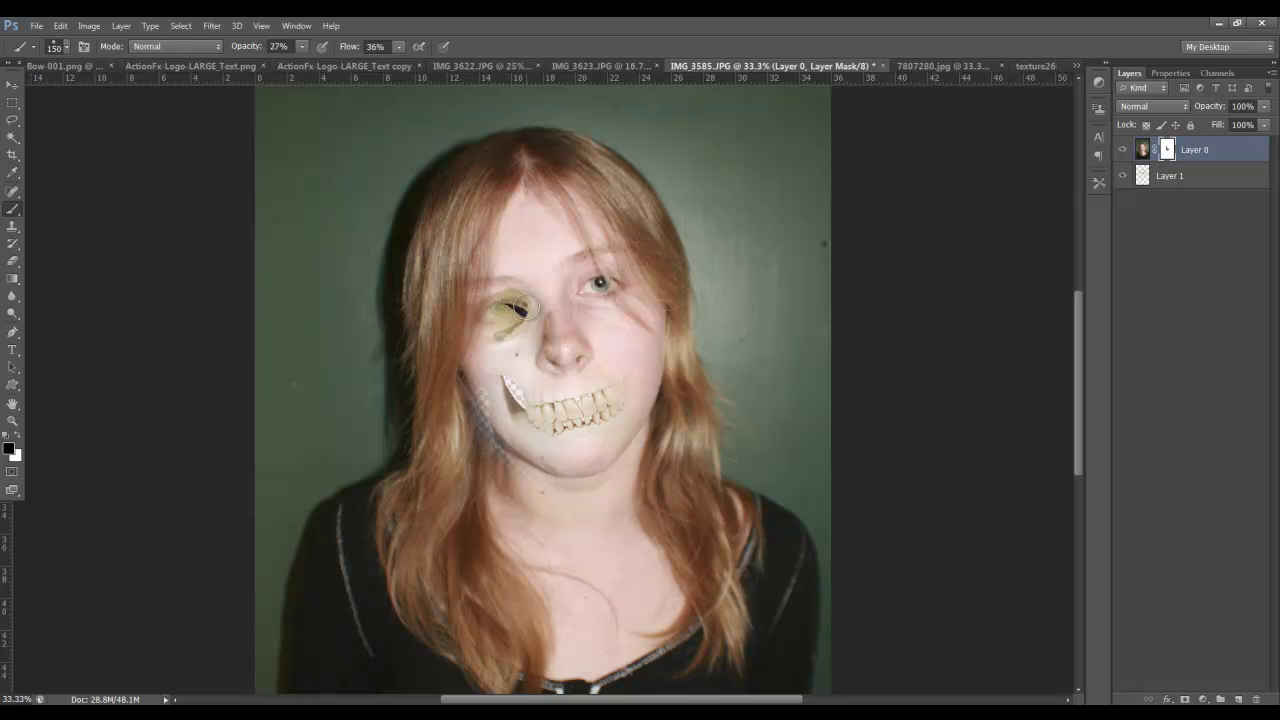
mouse_move(545, 360)
mouse_down()
mouse_move(548, 348)
mouse_move(571, 357)
mouse_move(545, 320)
mouse_move(580, 362)
mouse_move(579, 345)
mouse_move(552, 346)
mouse_up()
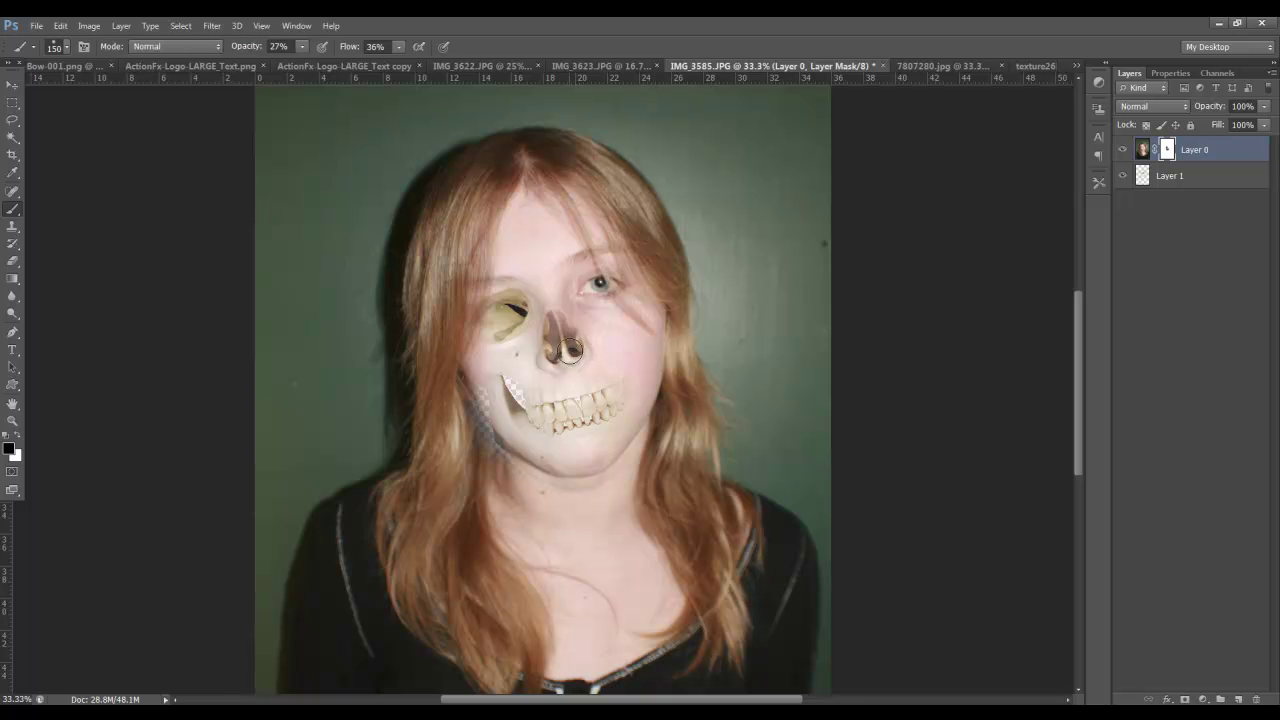
mouse_move(510, 307)
mouse_down()
mouse_move(508, 273)
mouse_move(507, 300)
mouse_move(509, 265)
mouse_move(502, 296)
mouse_move(509, 282)
mouse_move(517, 339)
mouse_move(530, 313)
mouse_move(543, 420)
mouse_move(538, 398)
mouse_move(473, 418)
mouse_up()
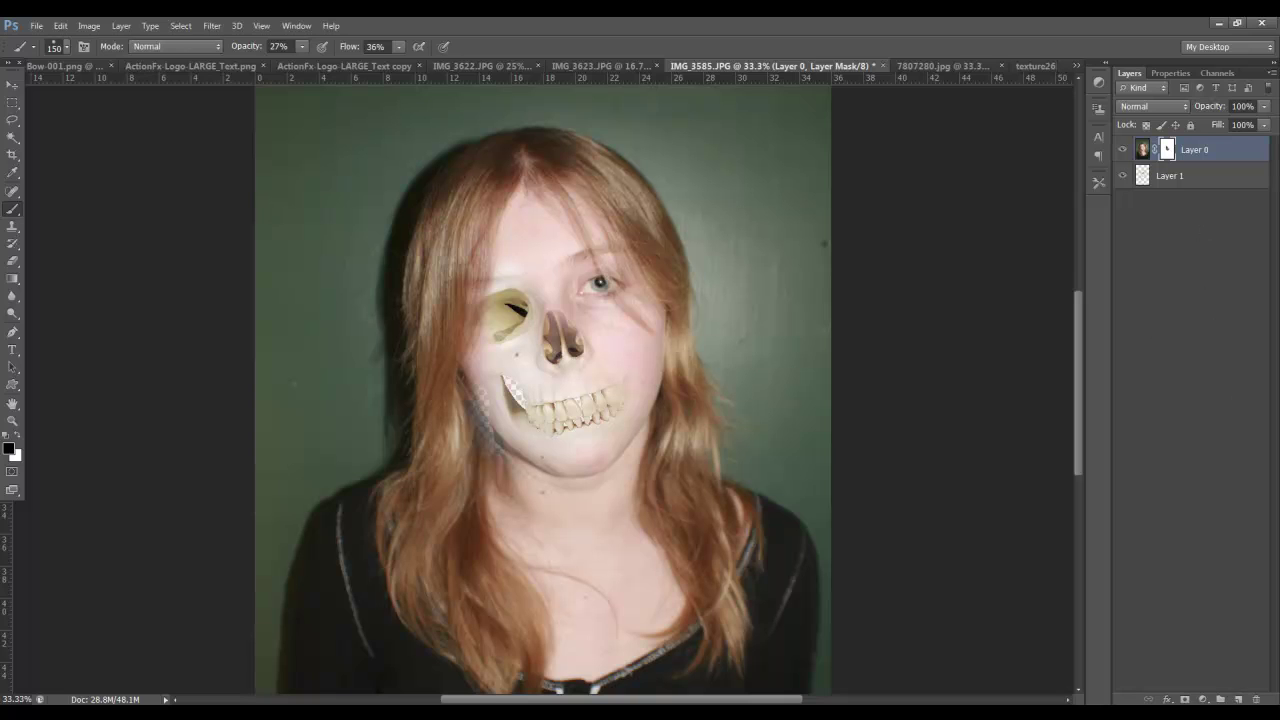
- Create Layer 2, move it to the bottom of the stack, and fill it with Black
click(1239, 699)
click(1190, 125)
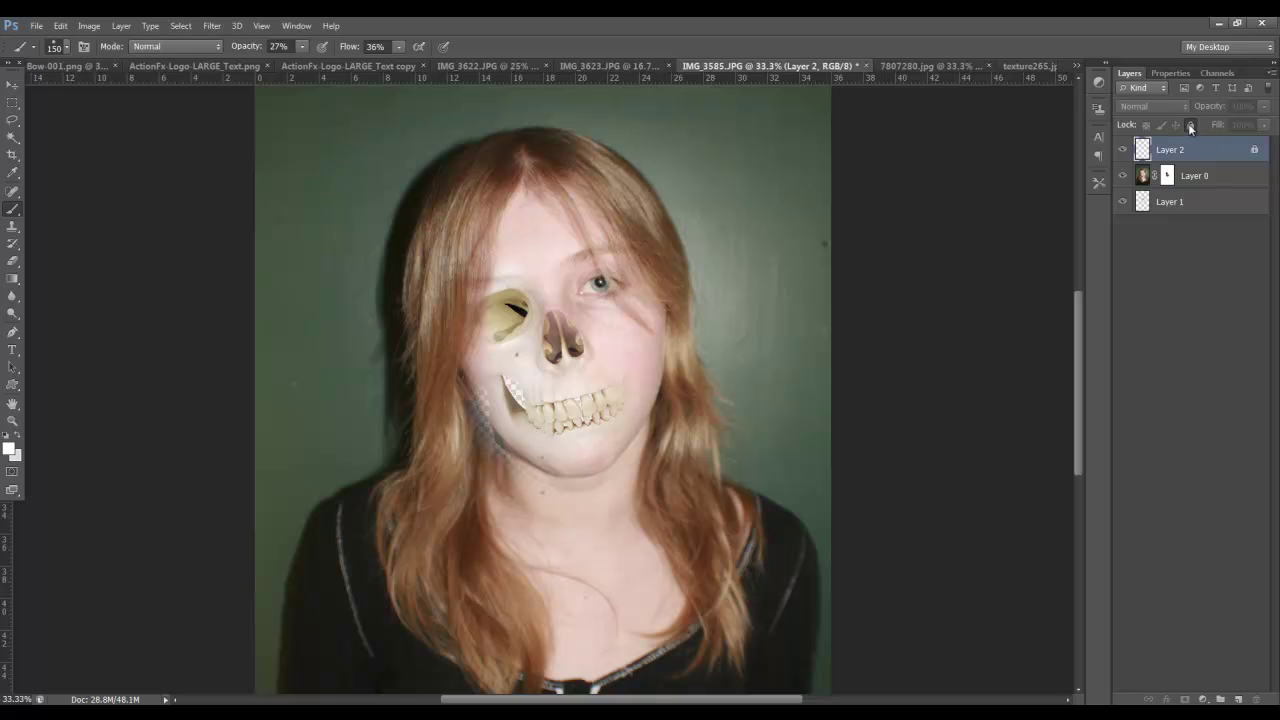
click(1190, 125)
drag(1180, 150, 1156, 267)
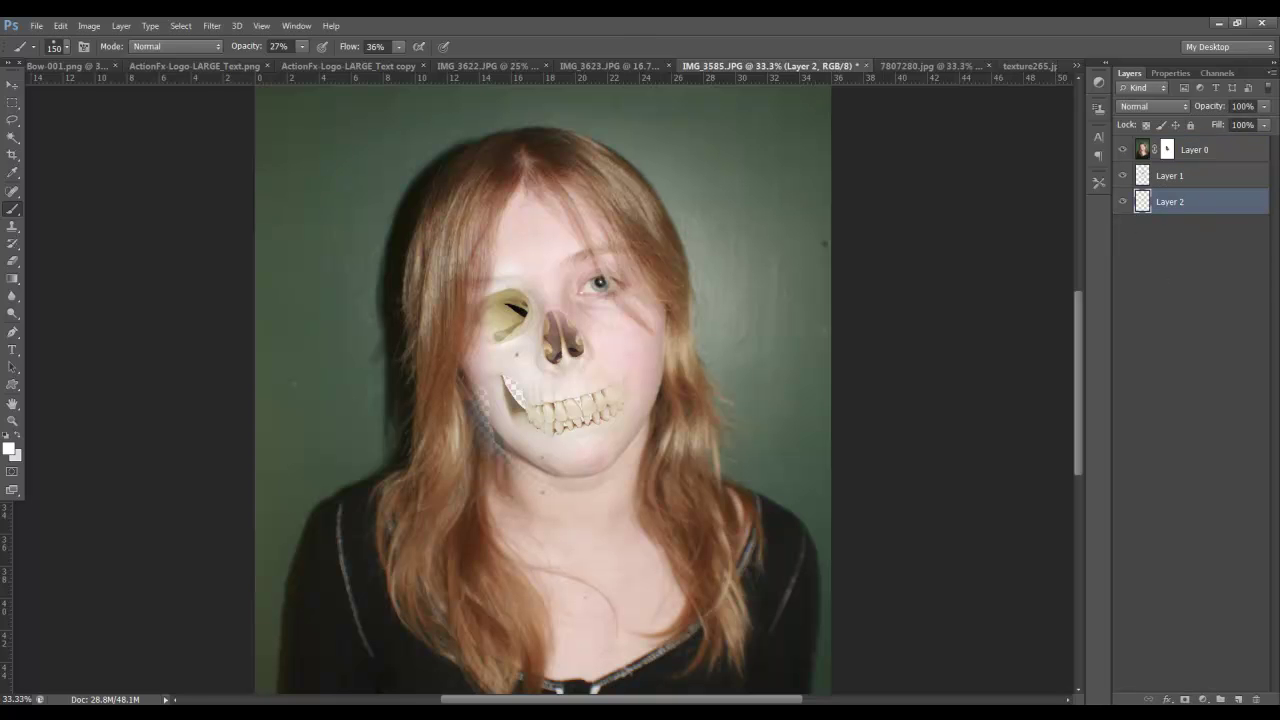
click(61, 28)
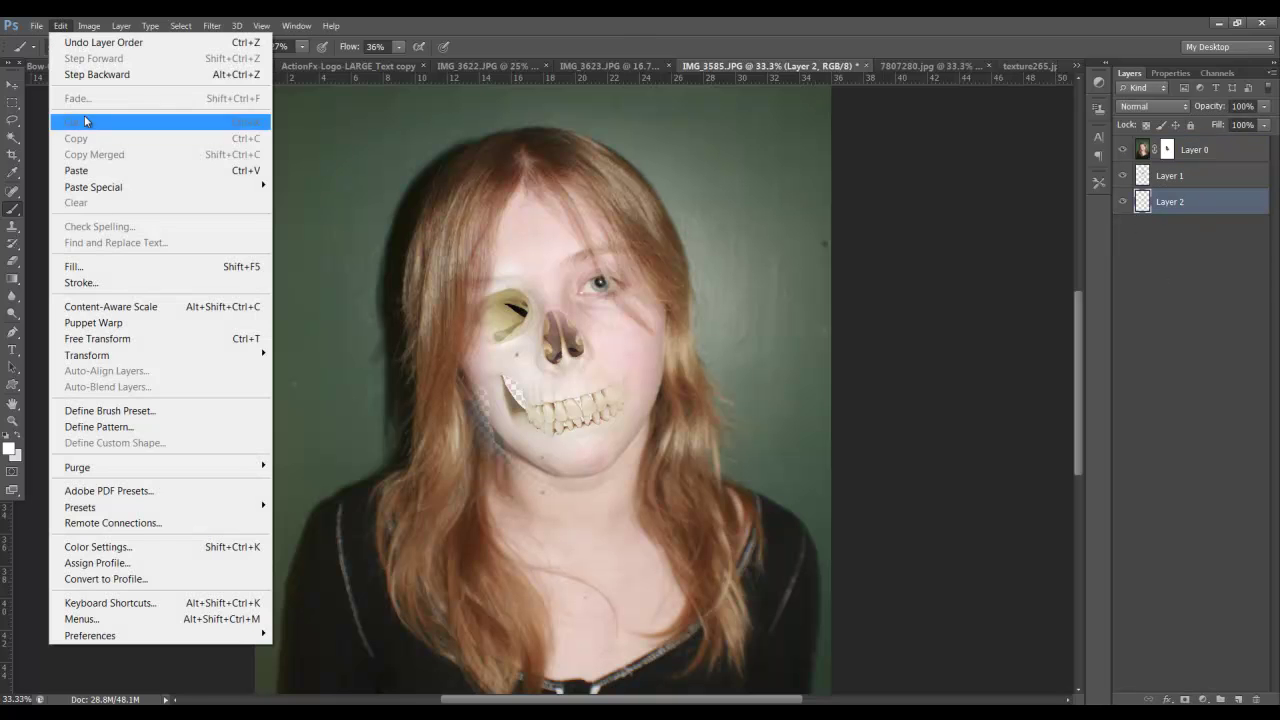
click(100, 277)
click(668, 233)
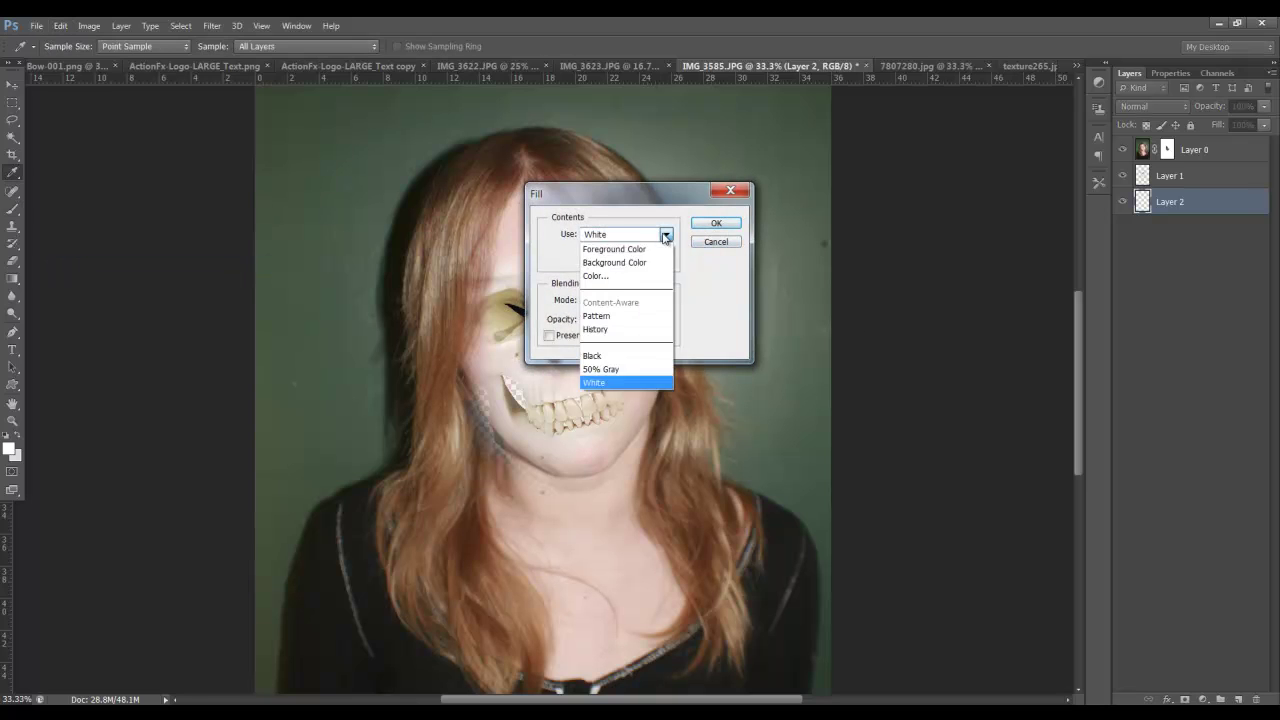
click(620, 348)
click(731, 229)
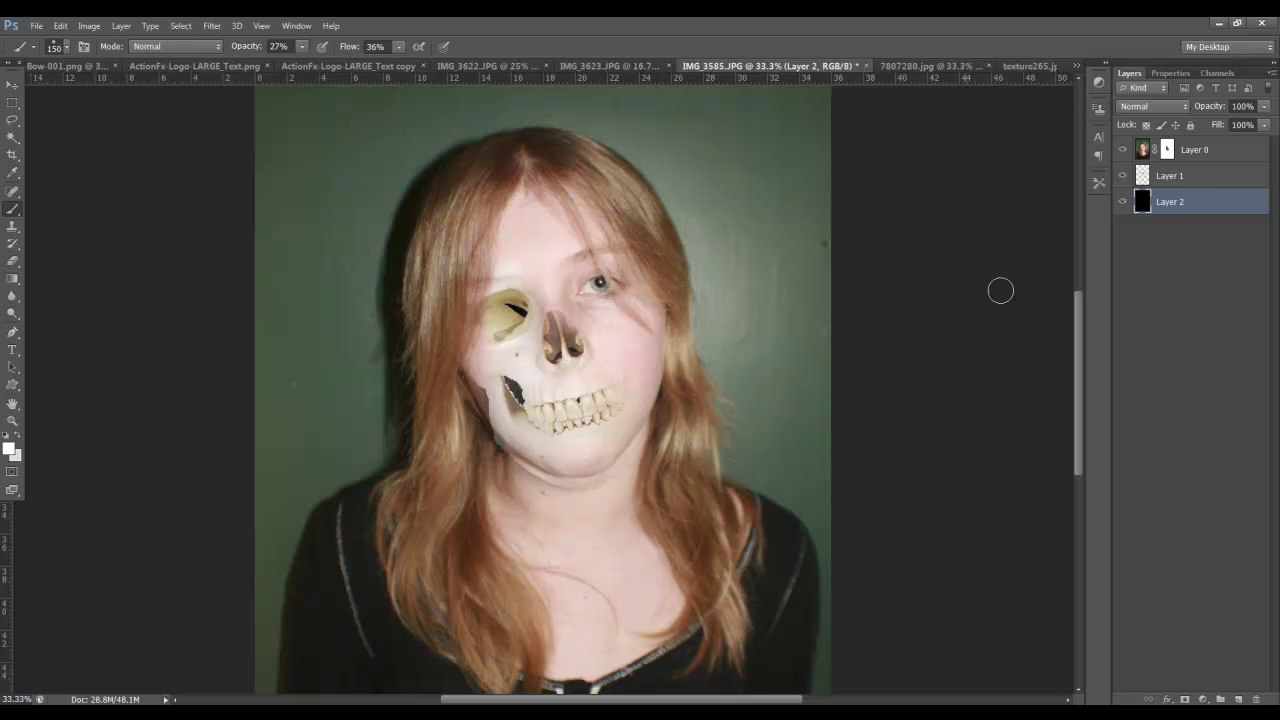
- Add a blank layer mask to skull Layer 1 and reset colours to black and white
click(1142, 176)
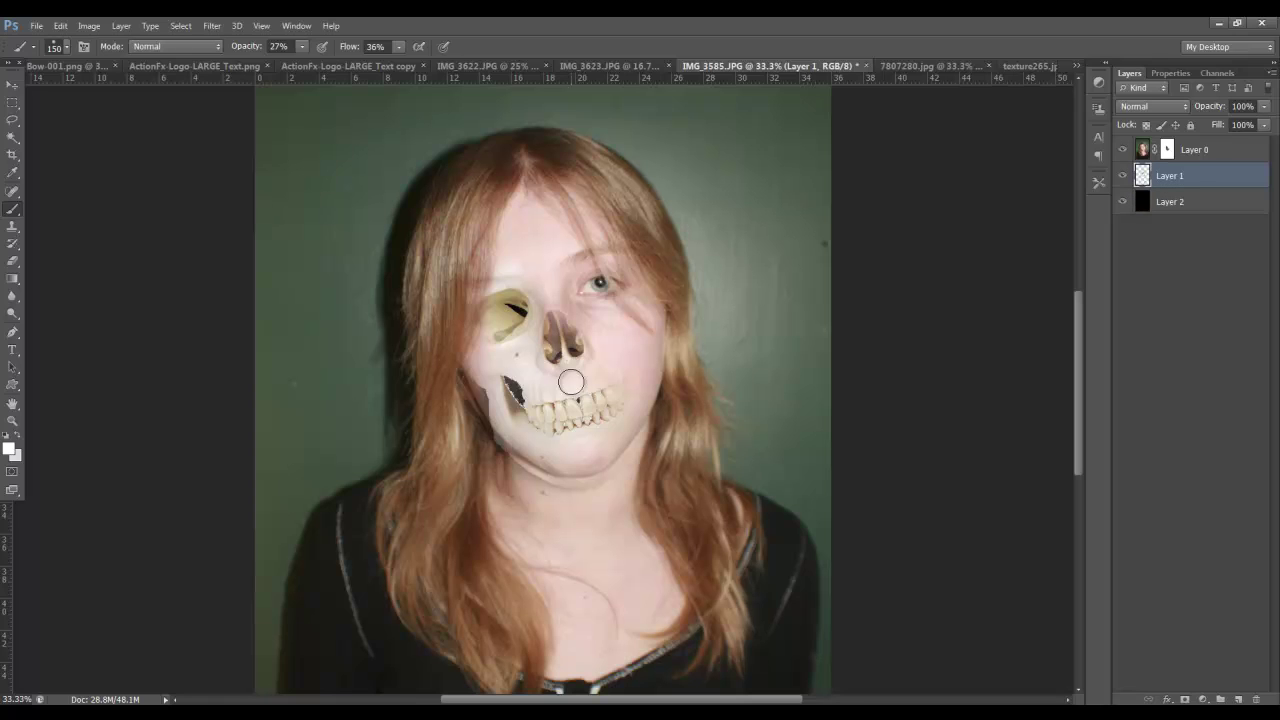
click(1185, 699)
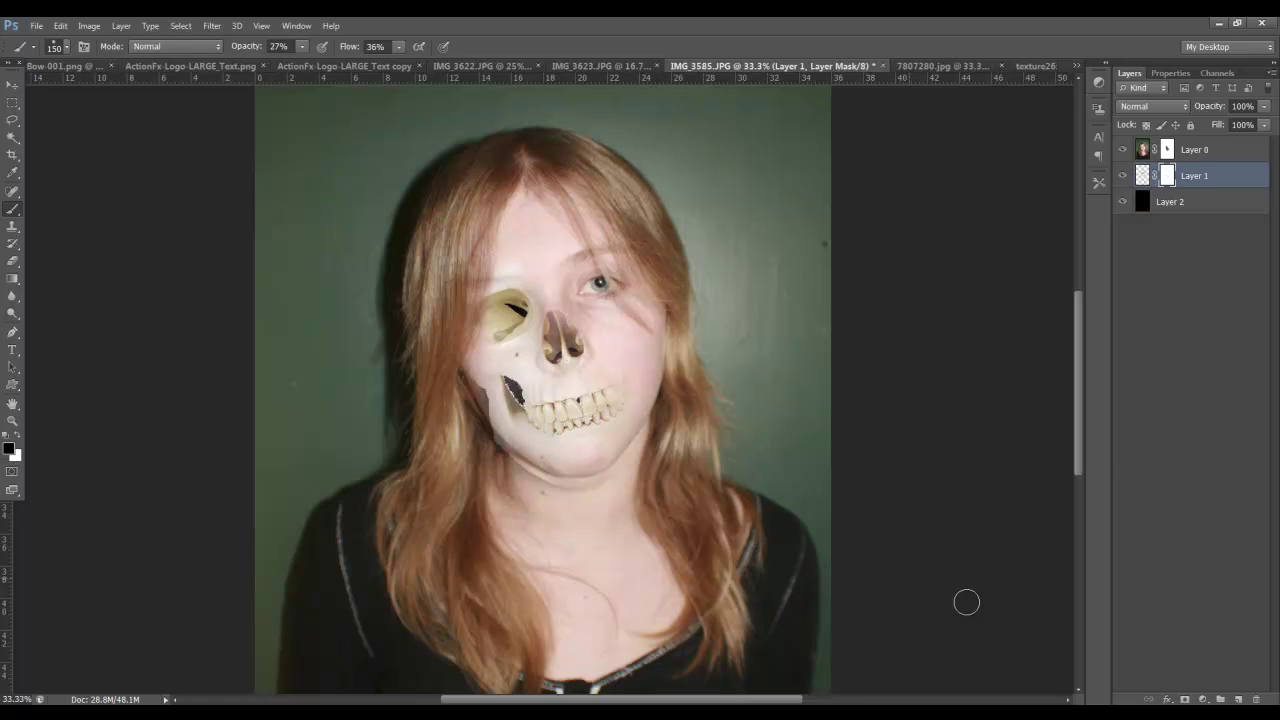
key(x)
- Load Layer 1's skull outline, contract it 5 px, invert it, and show Layer 0 again
click(1123, 150)
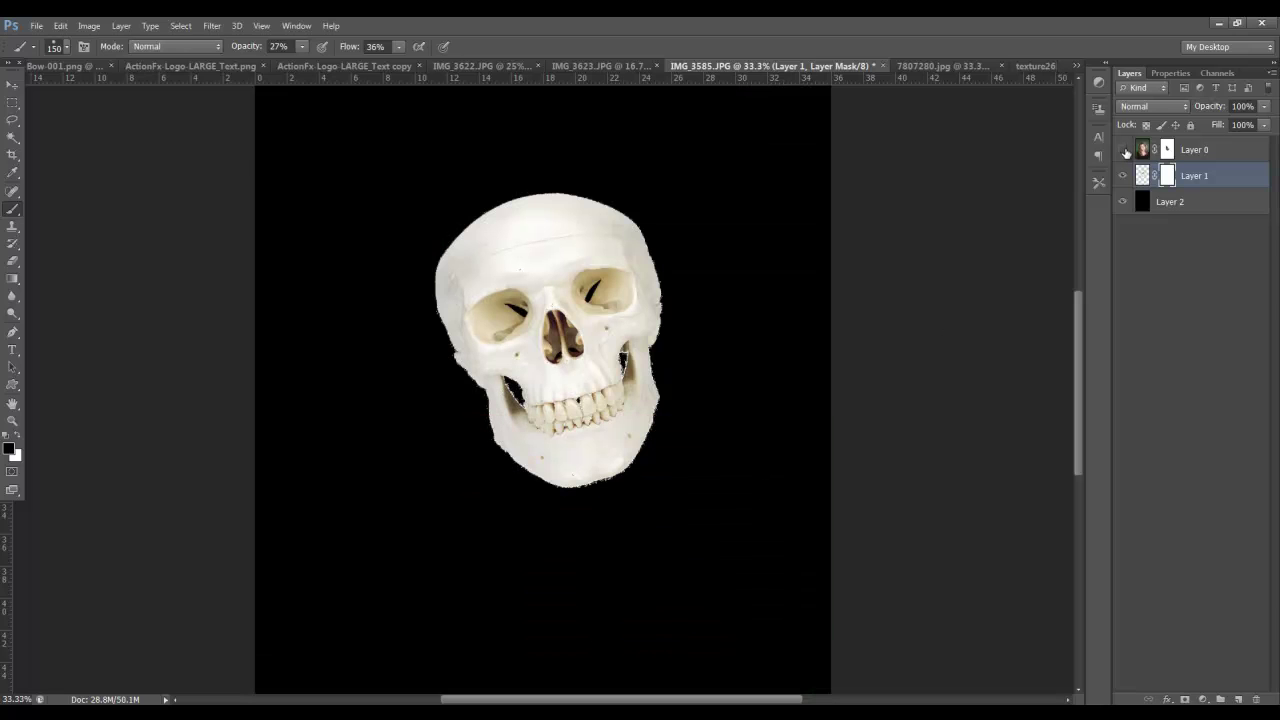
key(ctrl+plus)
key(ctrl+plus)
key(ctrl+plus)
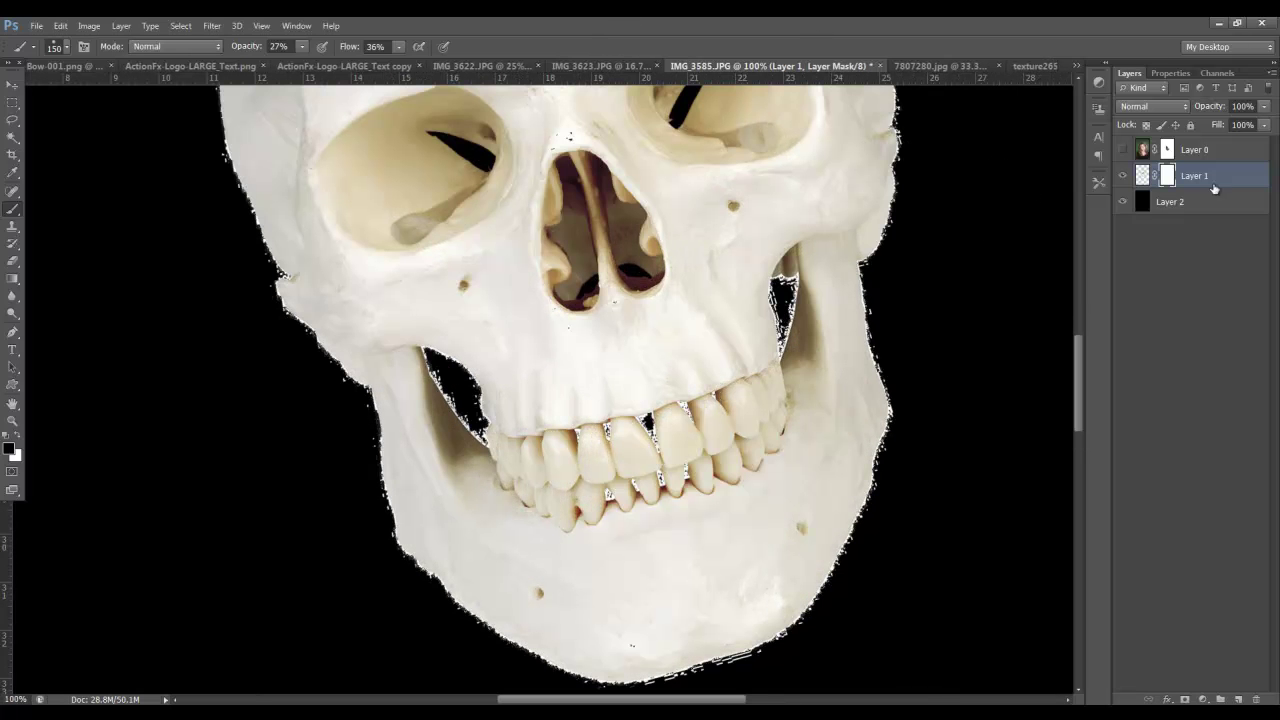
click(1143, 178)
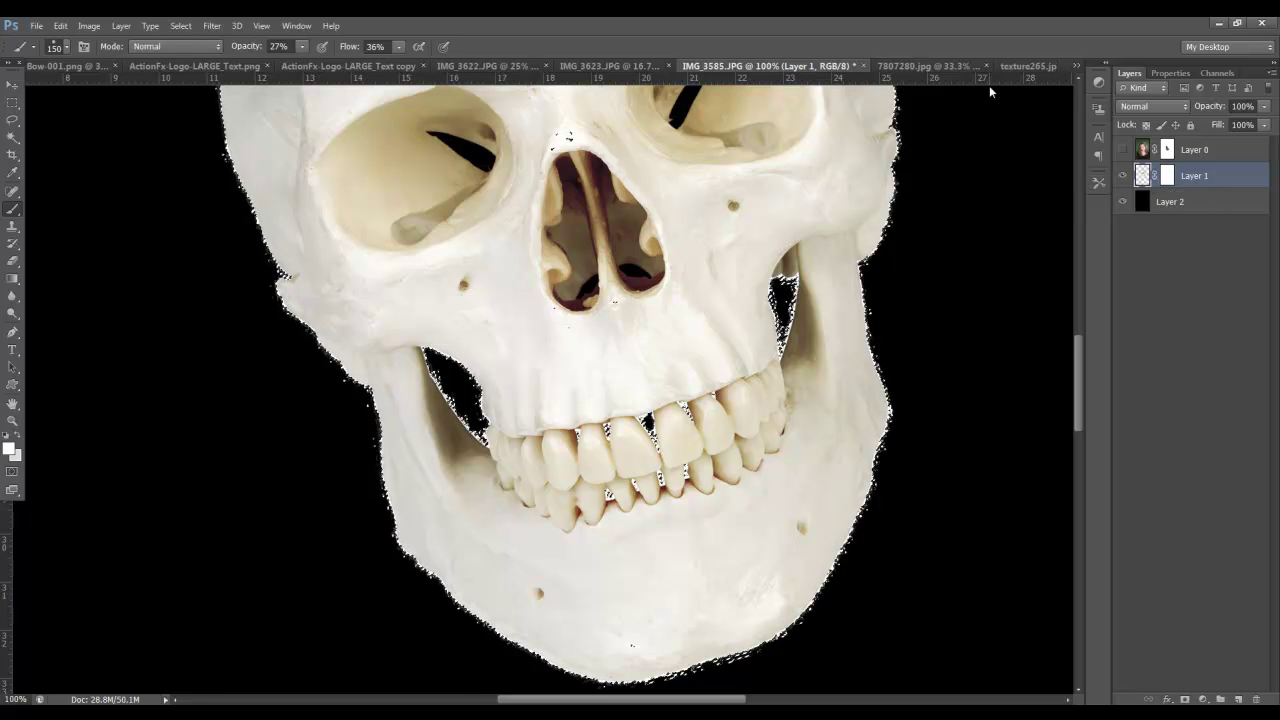
click(181, 26)
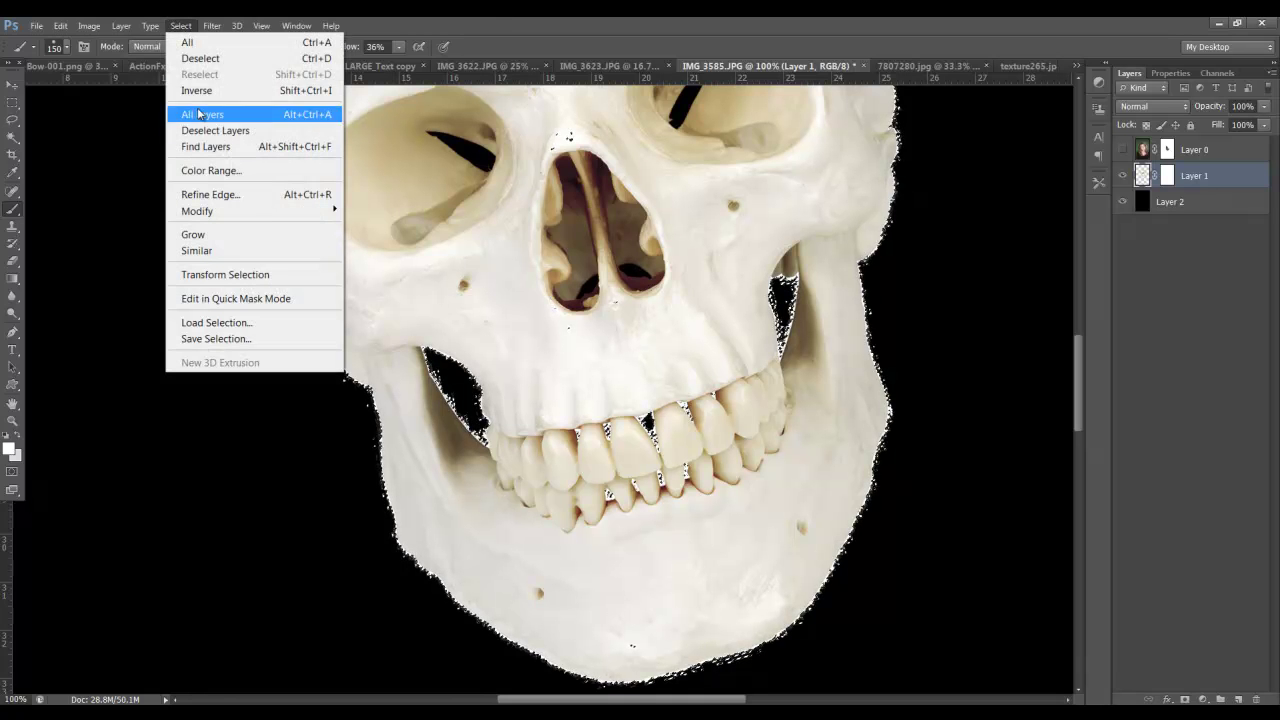
mouse_move(214, 214)
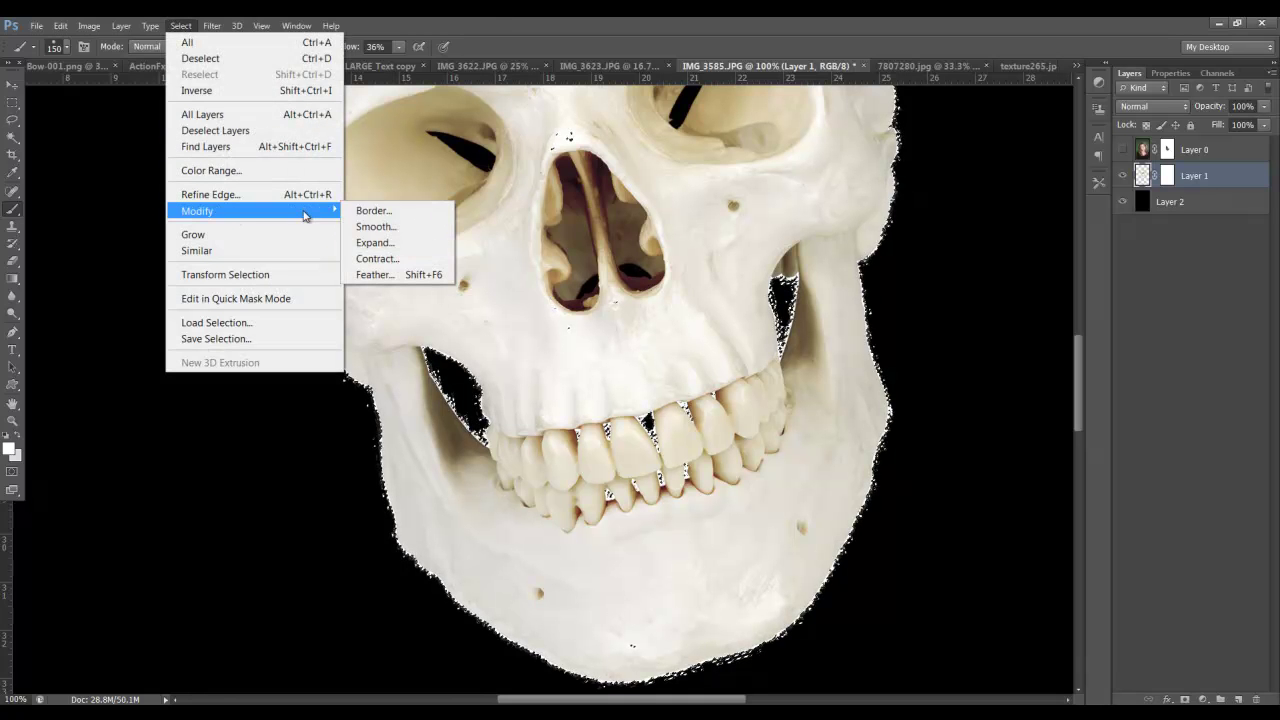
click(378, 259)
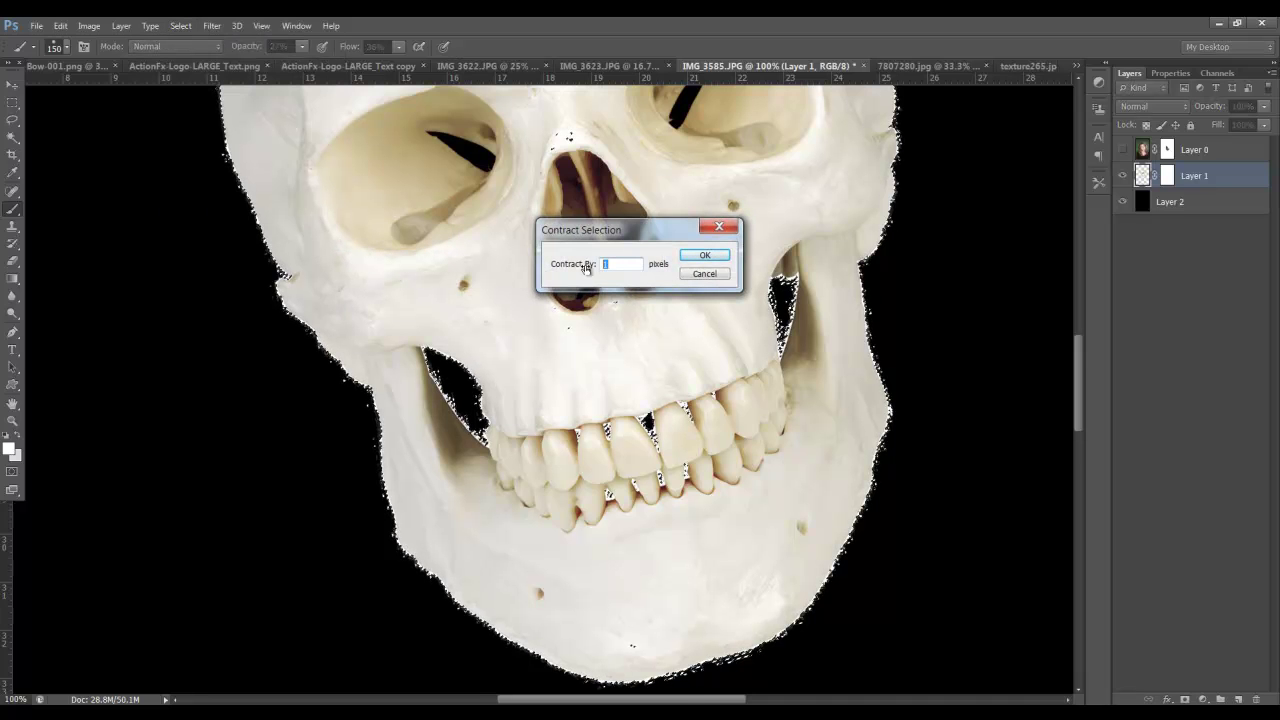
click(705, 256)
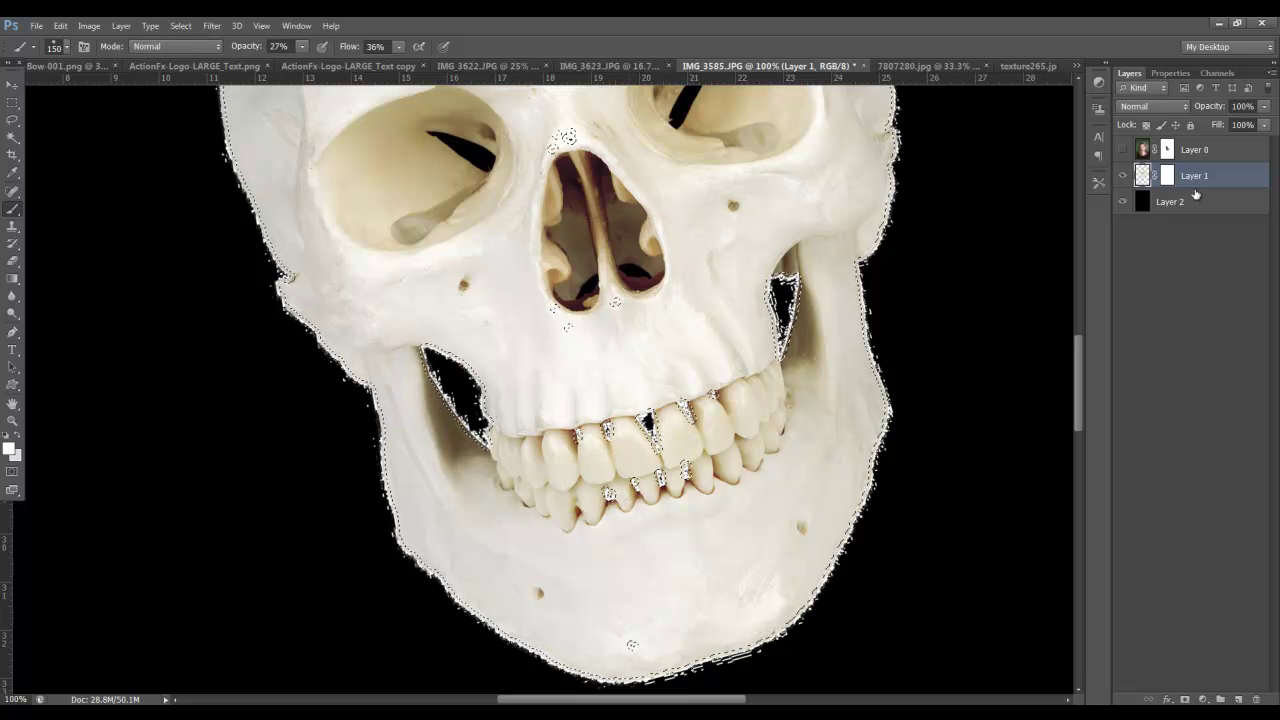
click(179, 25)
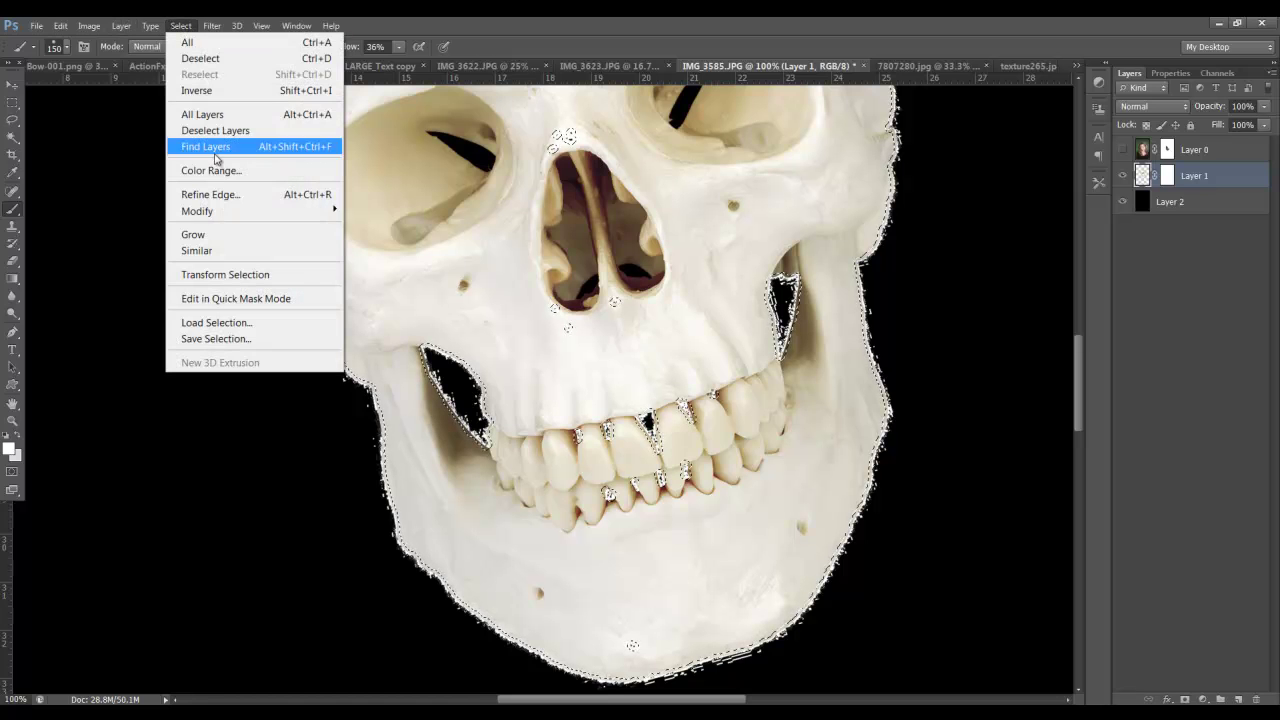
click(198, 91)
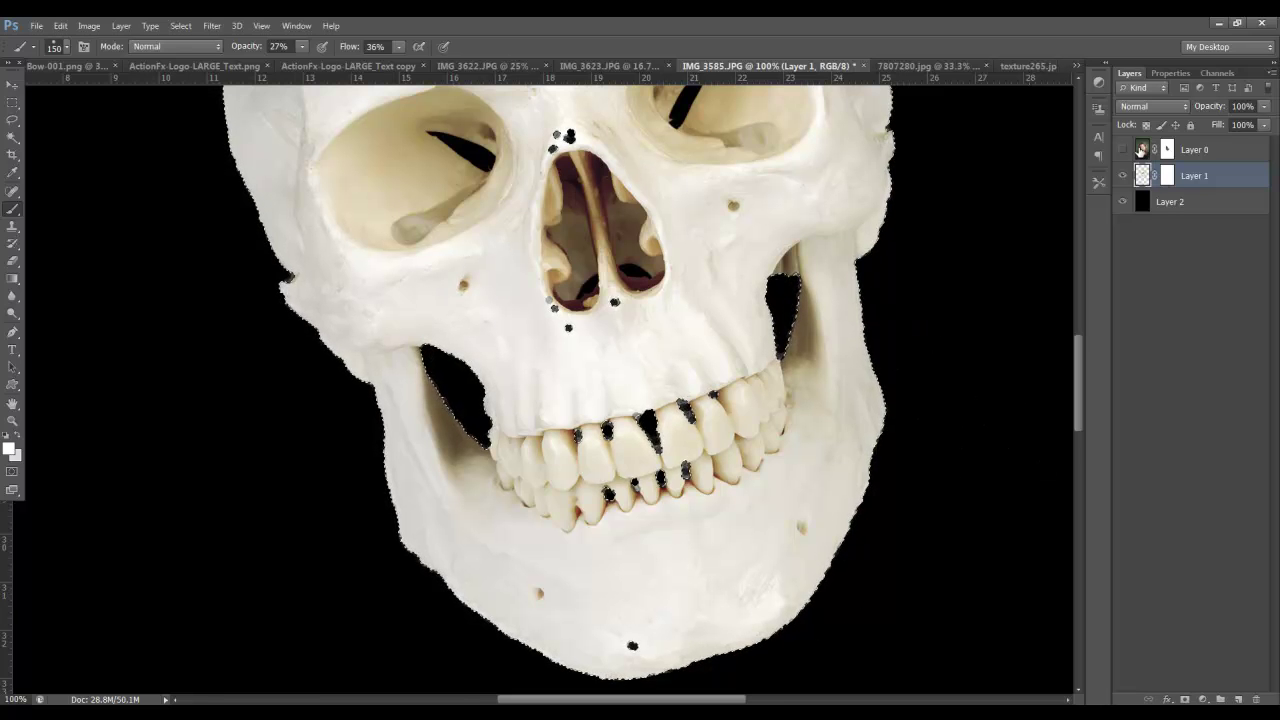
click(1122, 149)
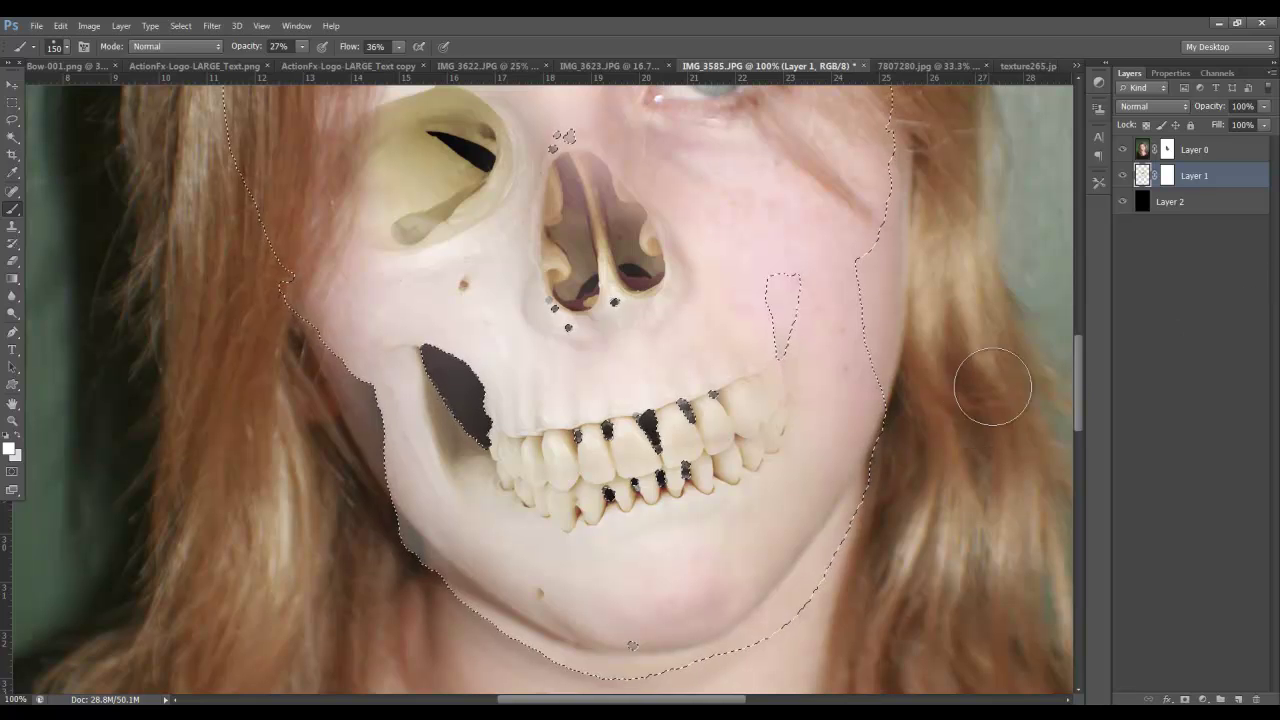
- Deselect, zoom out, target Layer 0's mask, and raise the brush opacity to 56%
click(181, 26)
click(193, 59)
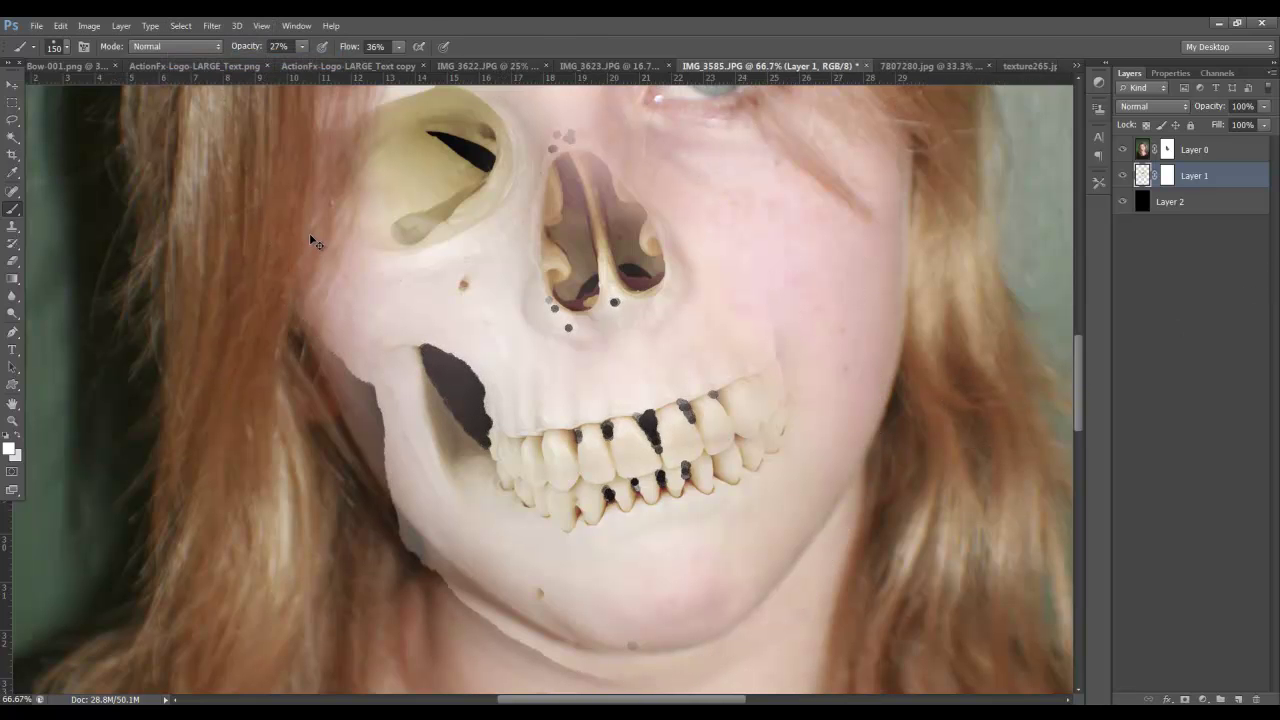
key(ctrl+minus)
key(ctrl+minus)
key(ctrl+minus)
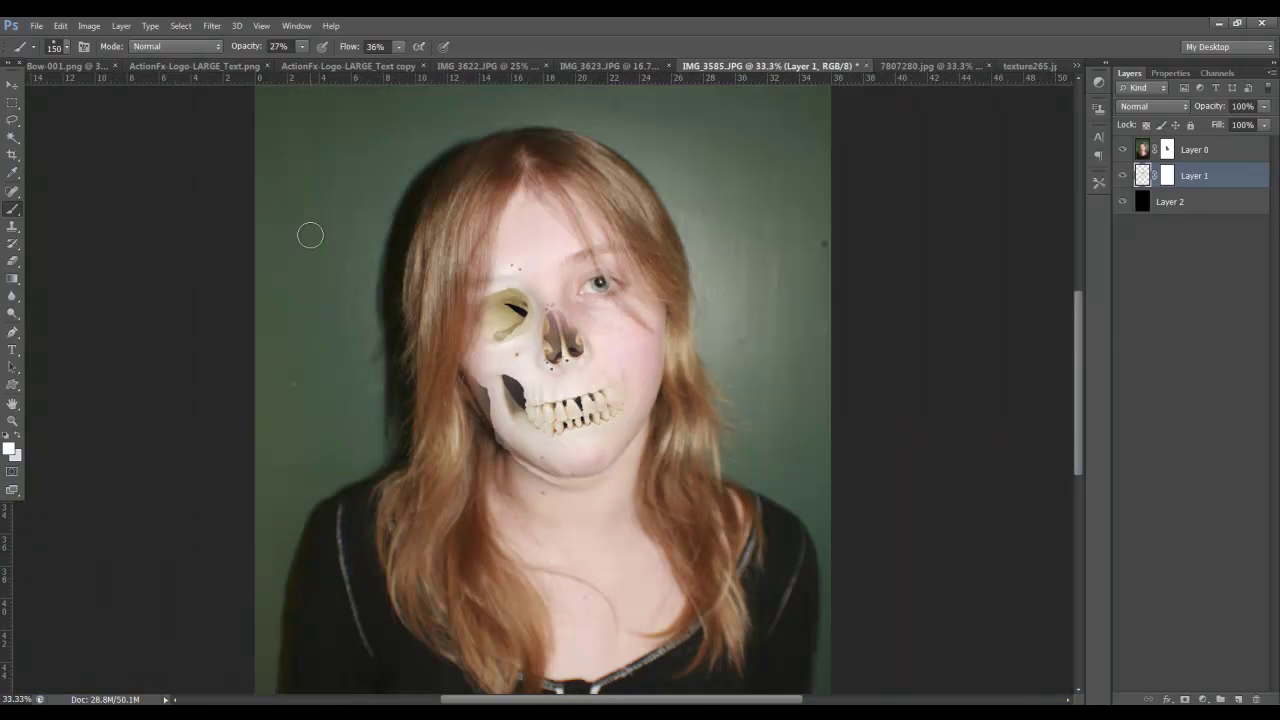
click(1166, 152)
key(x)
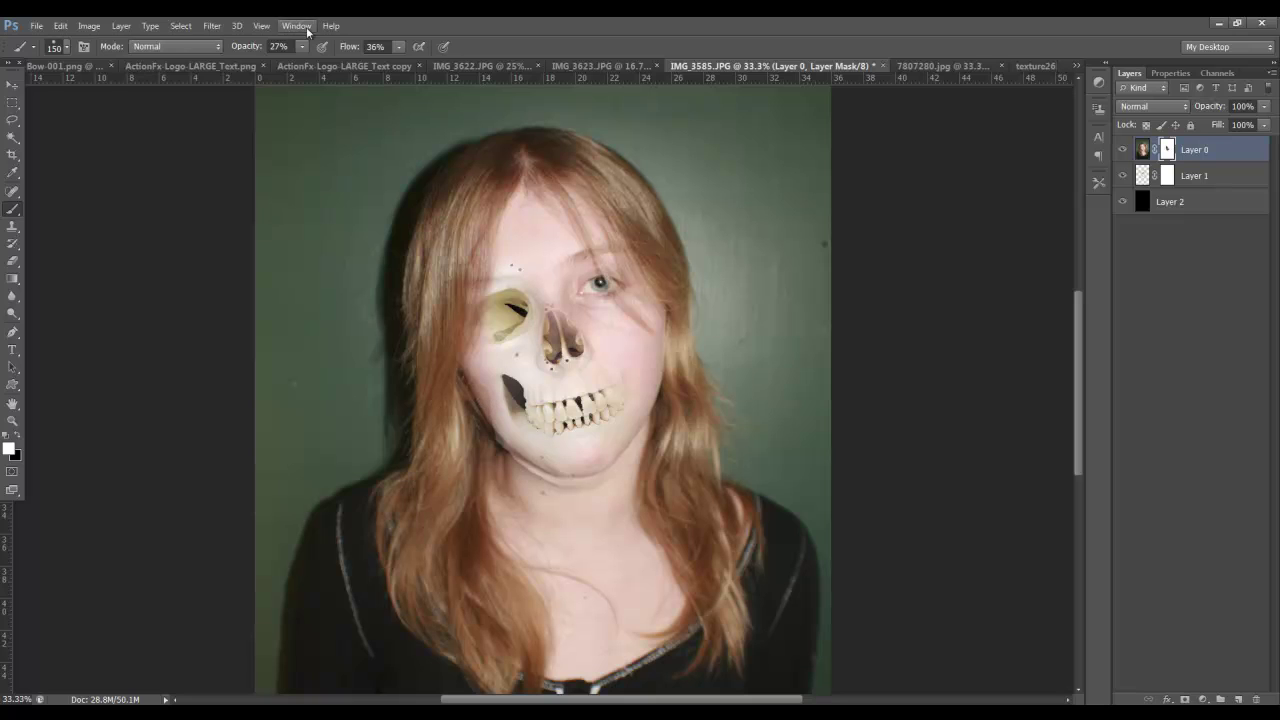
drag(327, 60, 321, 58)
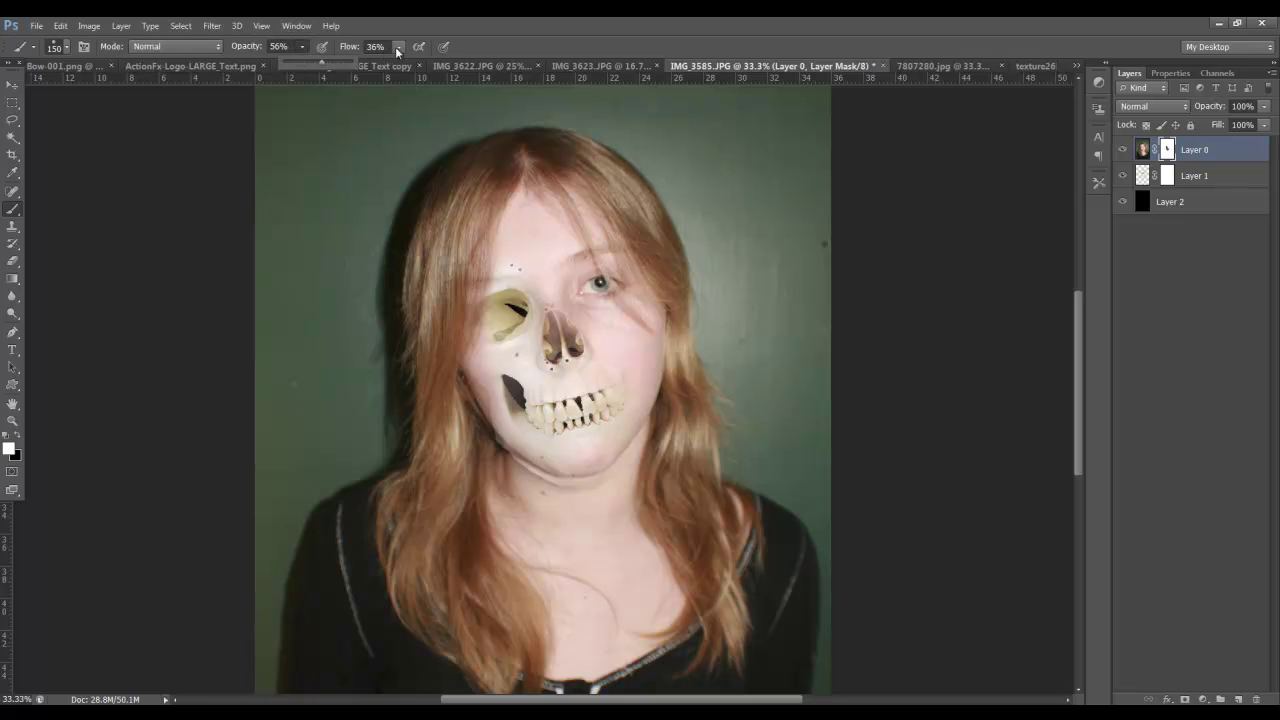
click(472, 385)
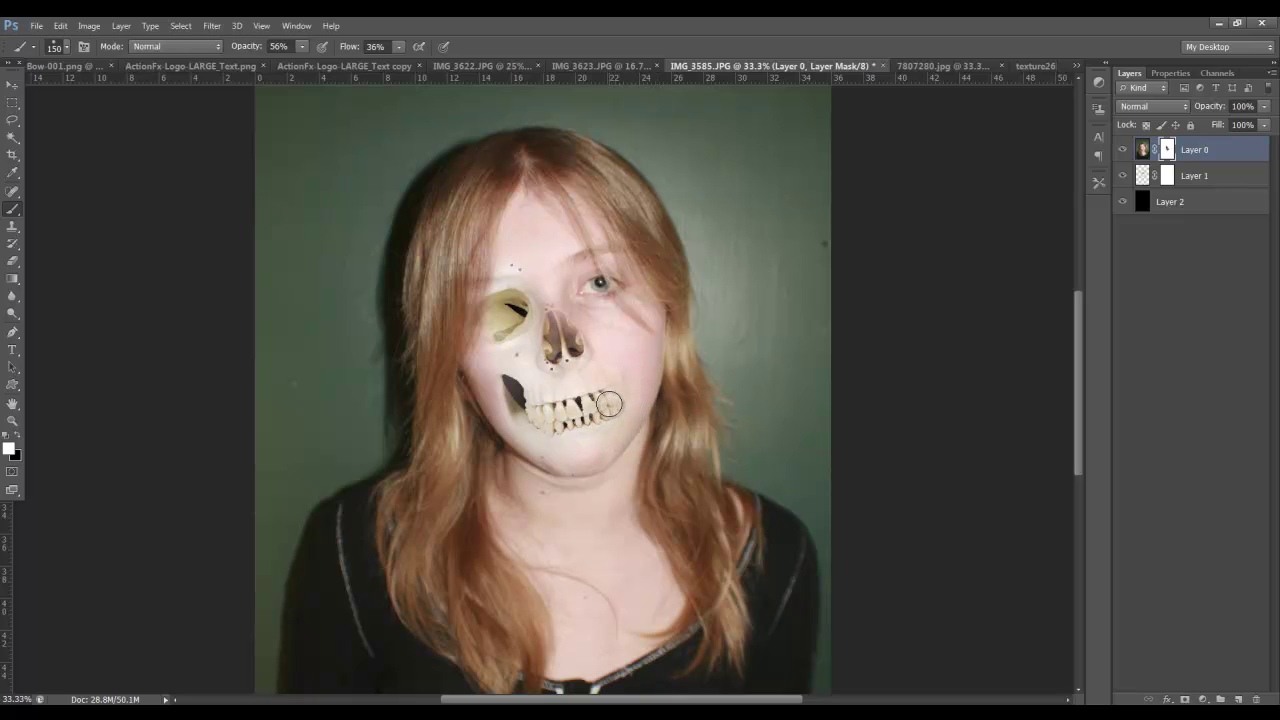
- Paint the mask to reveal more teeth and jaw, then restore skin at the right jaw corner
mouse_move(609, 403)
mouse_down()
mouse_move(650, 375)
mouse_move(624, 398)
mouse_move(626, 382)
mouse_move(602, 392)
mouse_move(615, 421)
mouse_move(613, 389)
mouse_move(594, 382)
mouse_move(613, 365)
mouse_move(614, 376)
mouse_move(612, 354)
mouse_move(622, 413)
mouse_move(587, 441)
mouse_move(573, 433)
mouse_move(556, 362)
mouse_move(534, 353)
mouse_move(549, 354)
mouse_move(555, 402)
mouse_move(557, 318)
mouse_move(576, 350)
mouse_move(555, 304)
mouse_move(543, 332)
mouse_move(542, 292)
mouse_move(562, 369)
mouse_move(597, 385)
mouse_move(605, 349)
mouse_move(590, 353)
mouse_move(590, 376)
mouse_move(628, 380)
mouse_up()
mouse_move(525, 410)
mouse_down()
mouse_move(516, 395)
mouse_move(512, 418)
mouse_move(535, 422)
mouse_move(516, 385)
mouse_up()
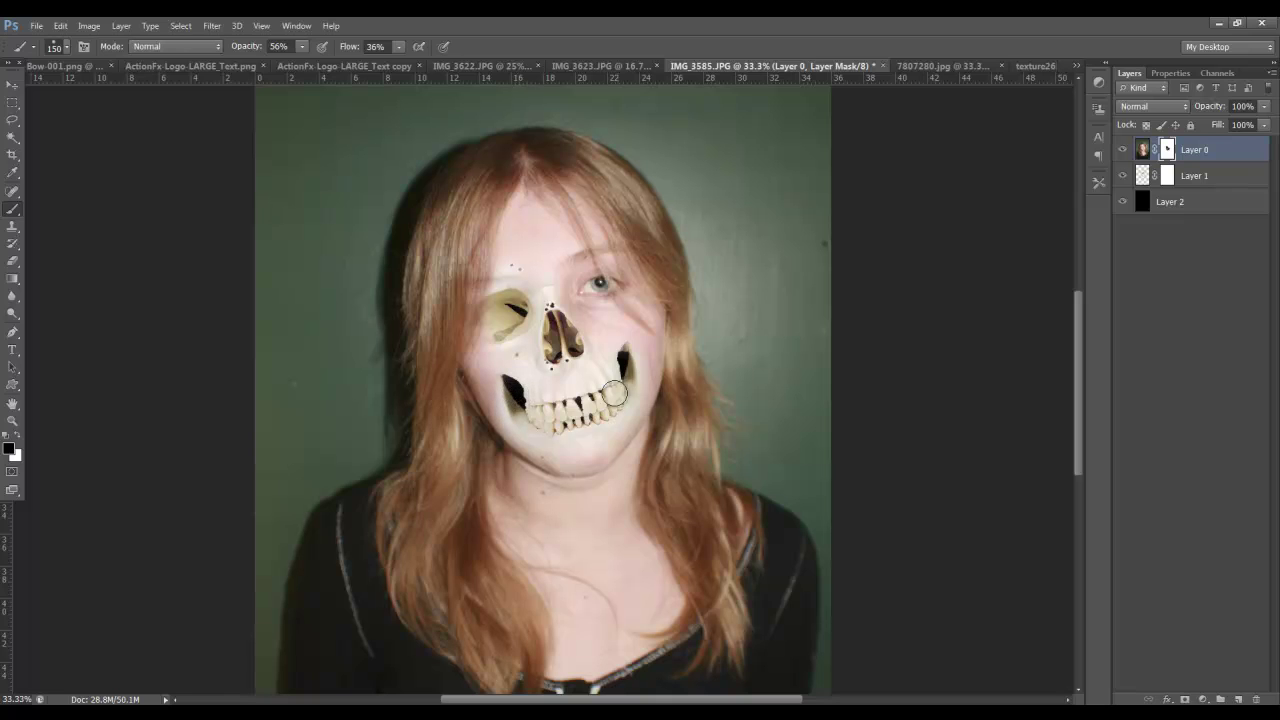
mouse_move(628, 388)
mouse_down()
mouse_move(629, 345)
mouse_move(658, 386)
mouse_up()
key(x)
drag(653, 359, 655, 402)
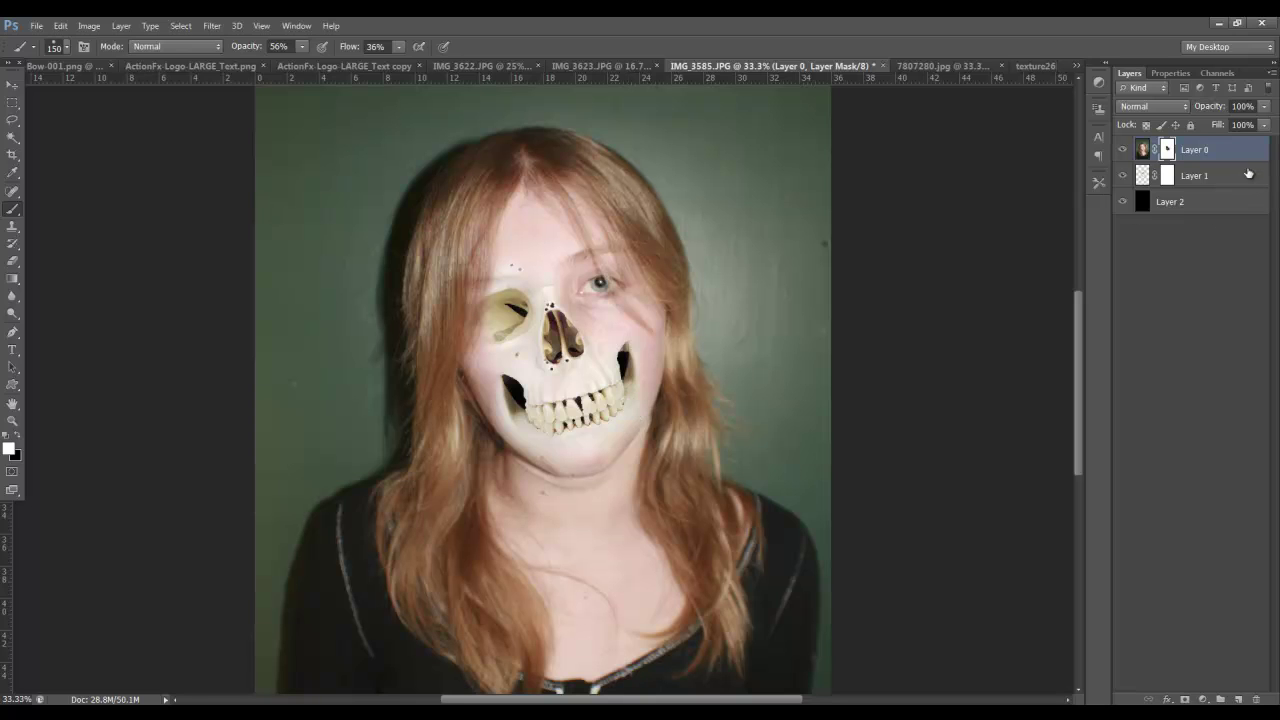
- Add a Black & White adjustment layer using the Infrared preset
click(1201, 699)
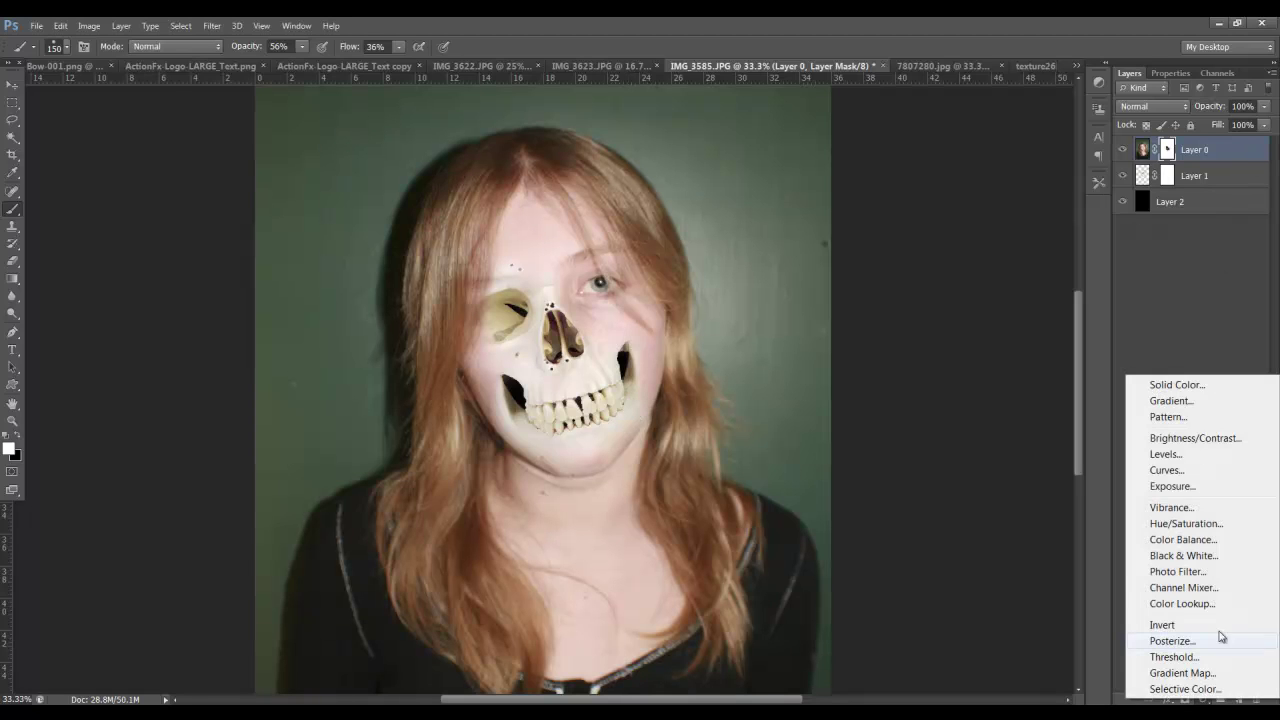
click(1170, 552)
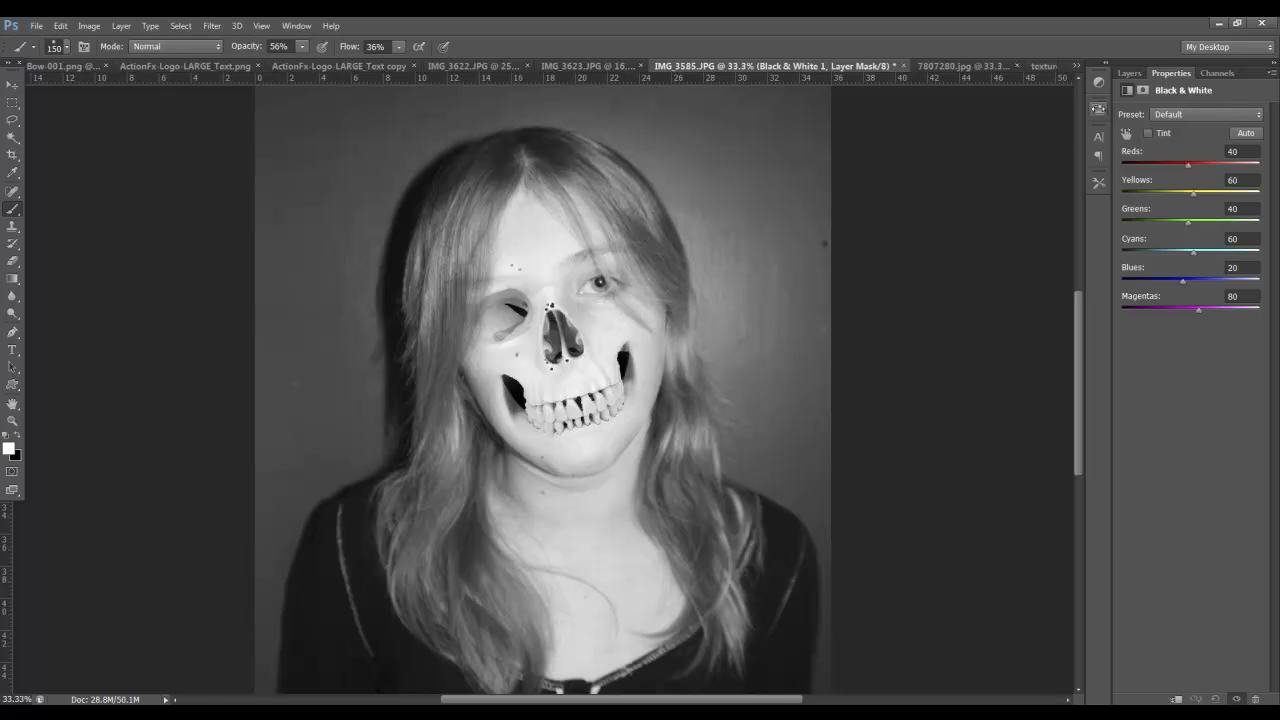
click(1259, 116)
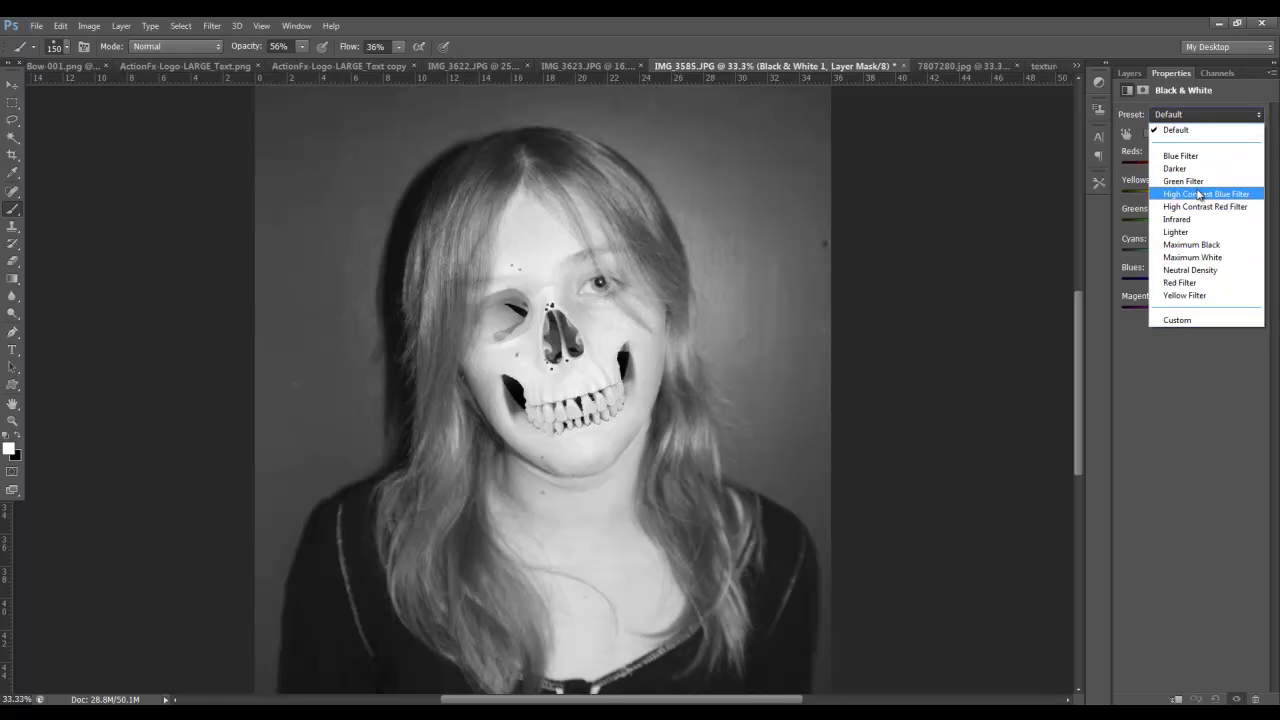
click(1197, 219)
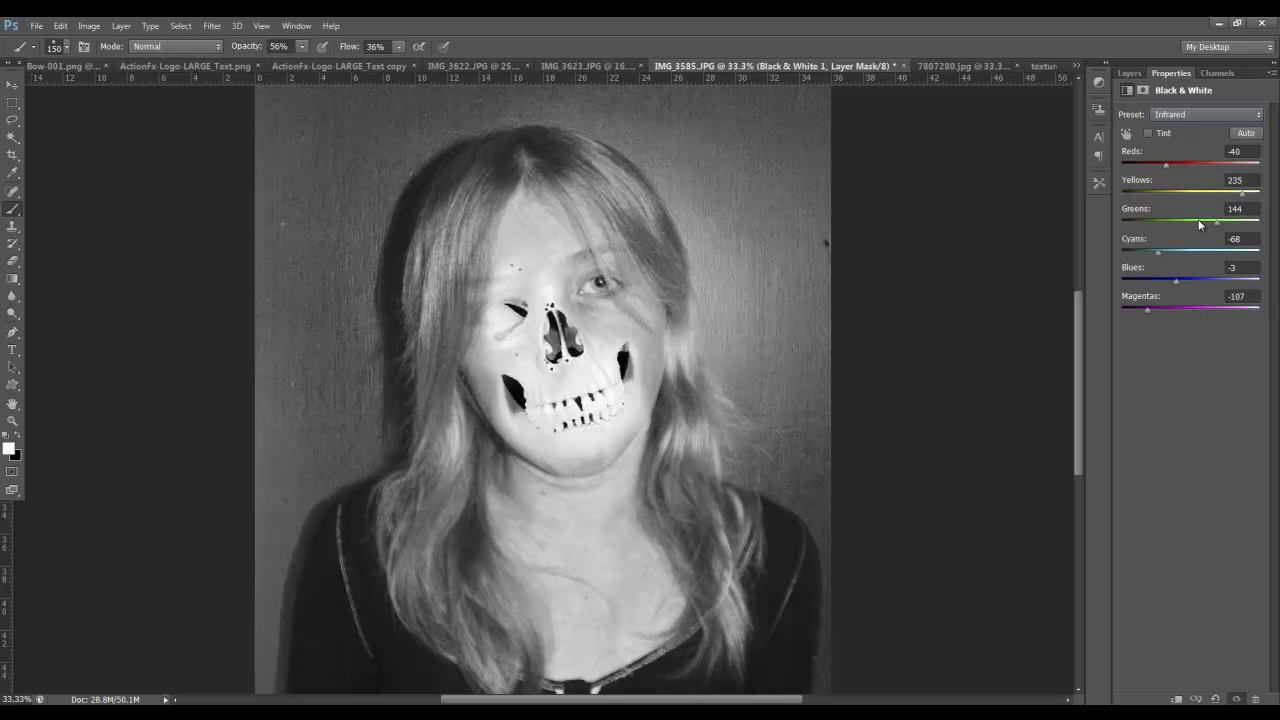
click(1129, 73)
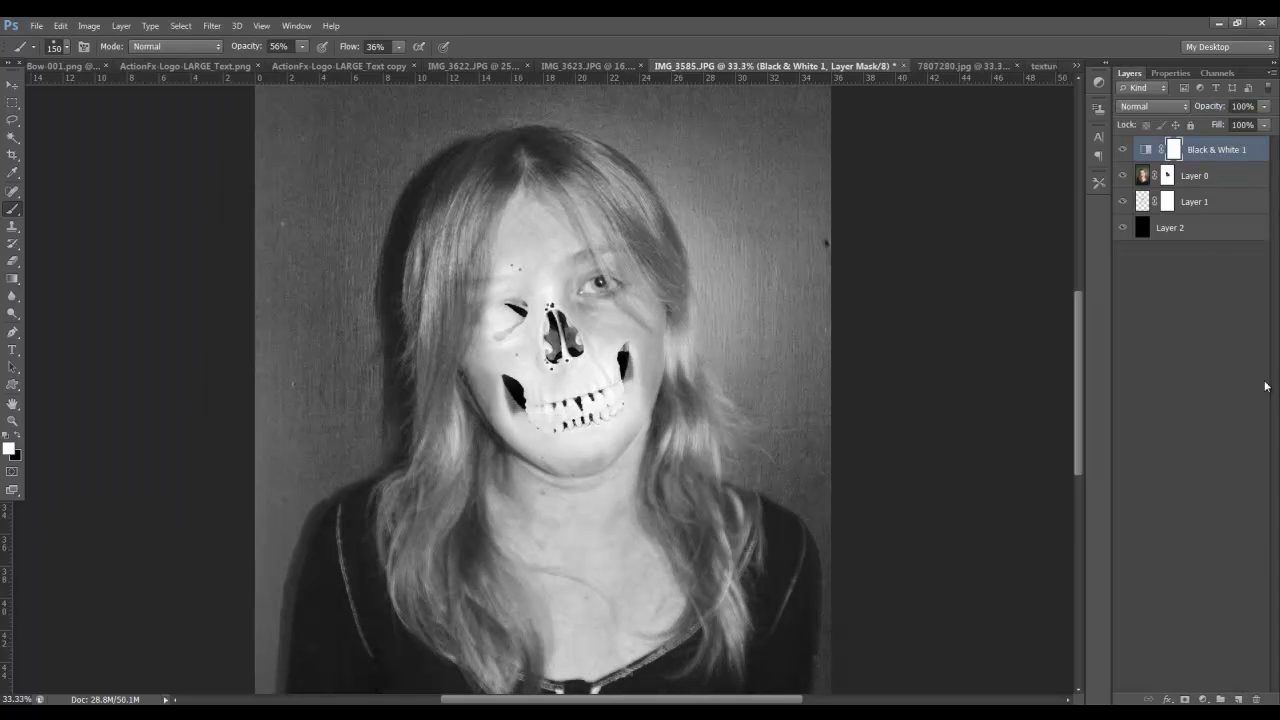
- Add a Curves layer that darkens shadows and midtones and lifts highlights for high contrast
click(1203, 699)
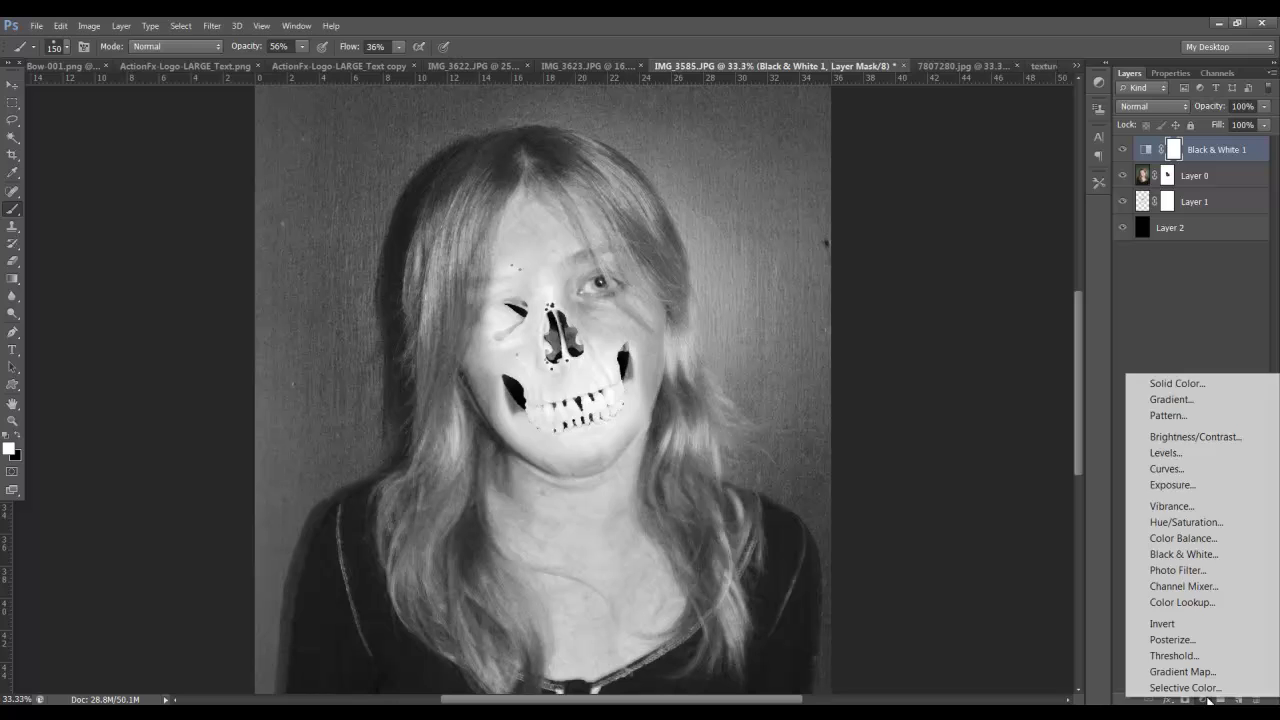
click(1166, 470)
drag(1191, 215, 1203, 253)
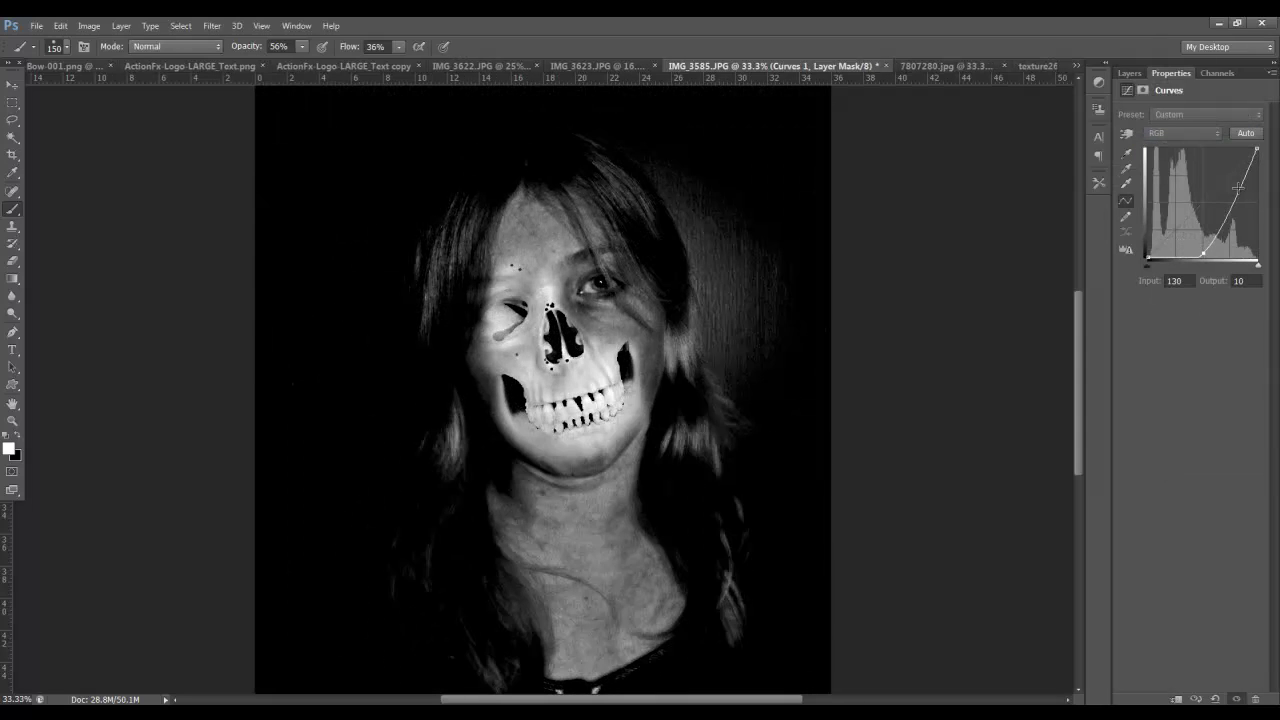
mouse_move(1237, 187)
mouse_down()
mouse_move(1236, 172)
mouse_move(1233, 210)
mouse_move(1234, 195)
mouse_up()
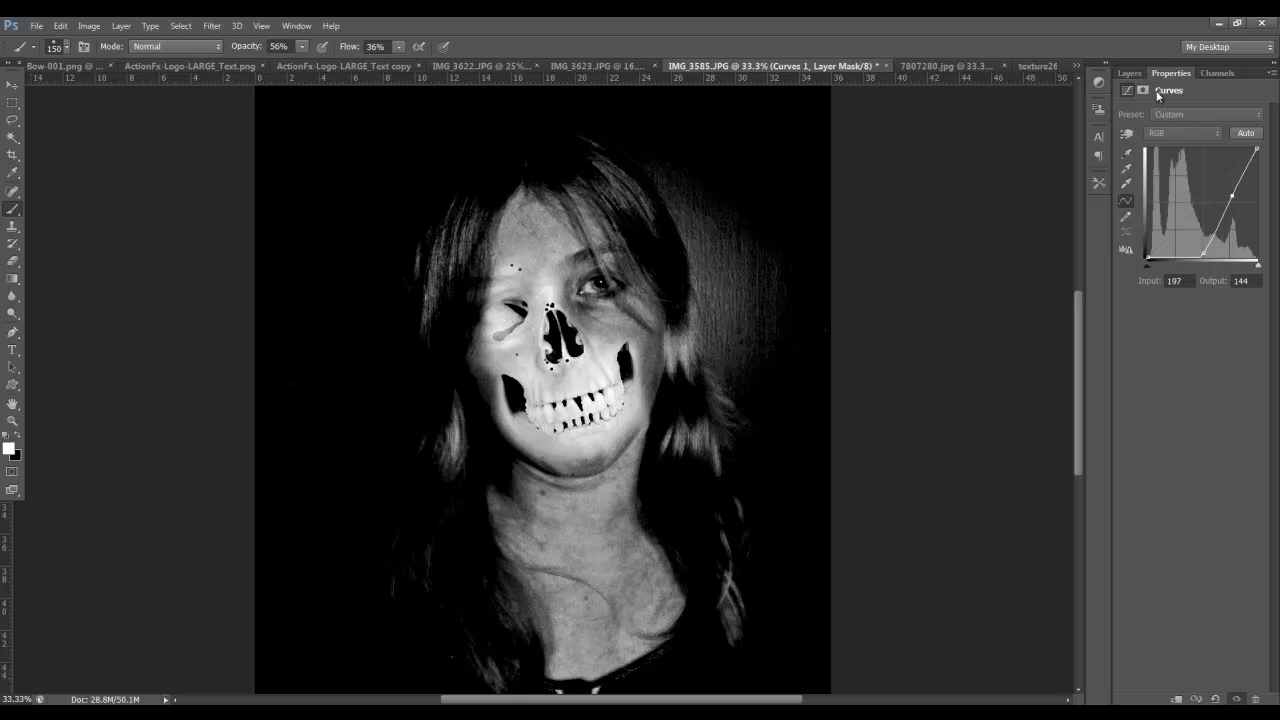
click(1130, 73)
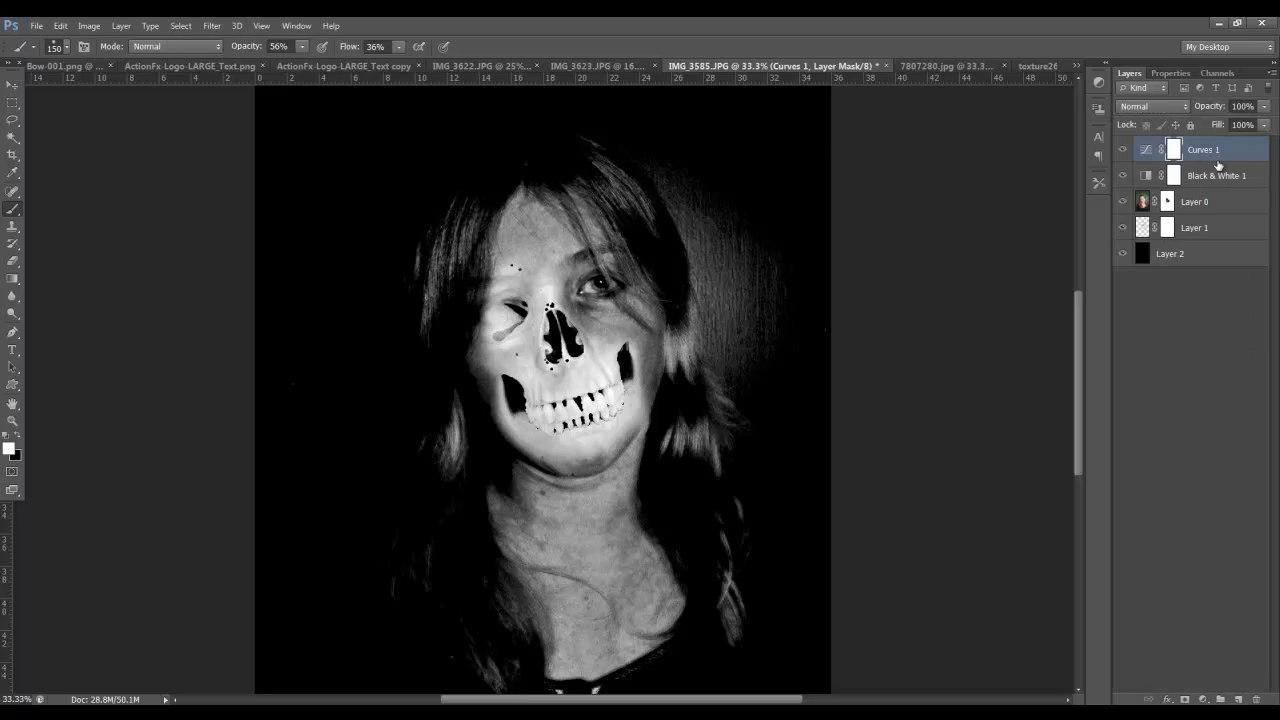
- Add a colorized Hue/Saturation adjustment layer with Hue 360 and Saturation 14
click(1202, 700)
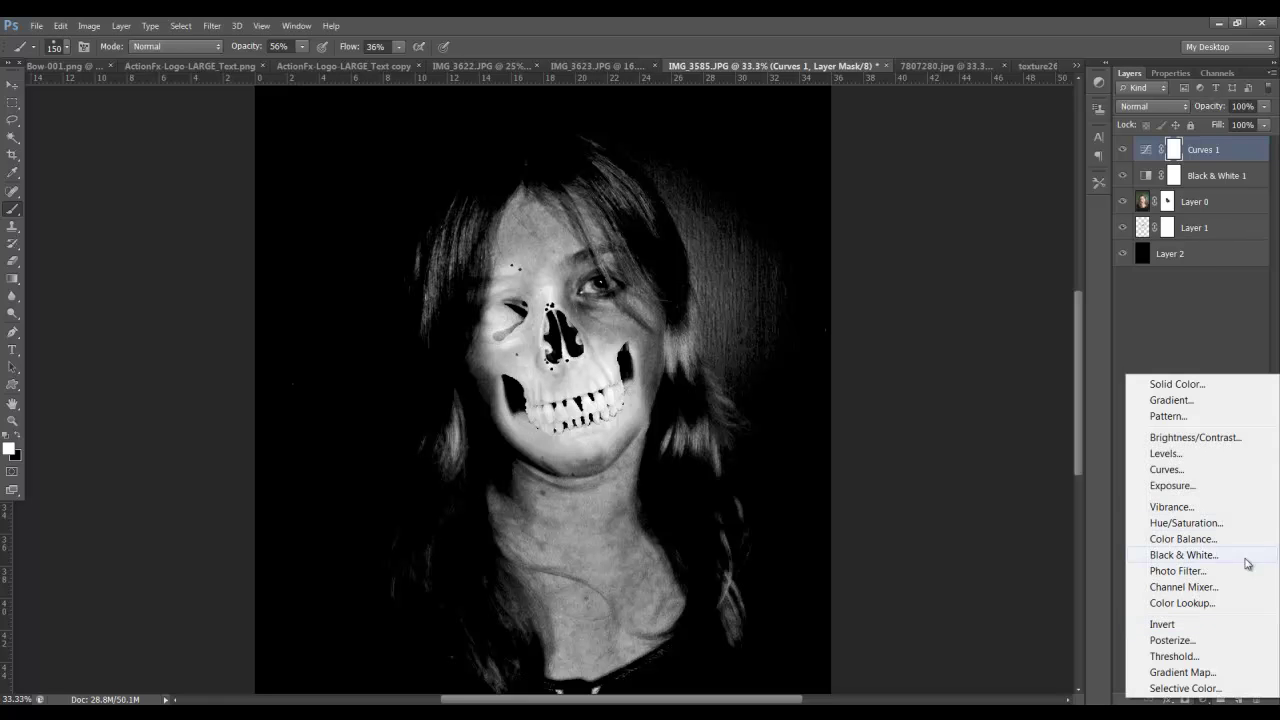
click(1181, 524)
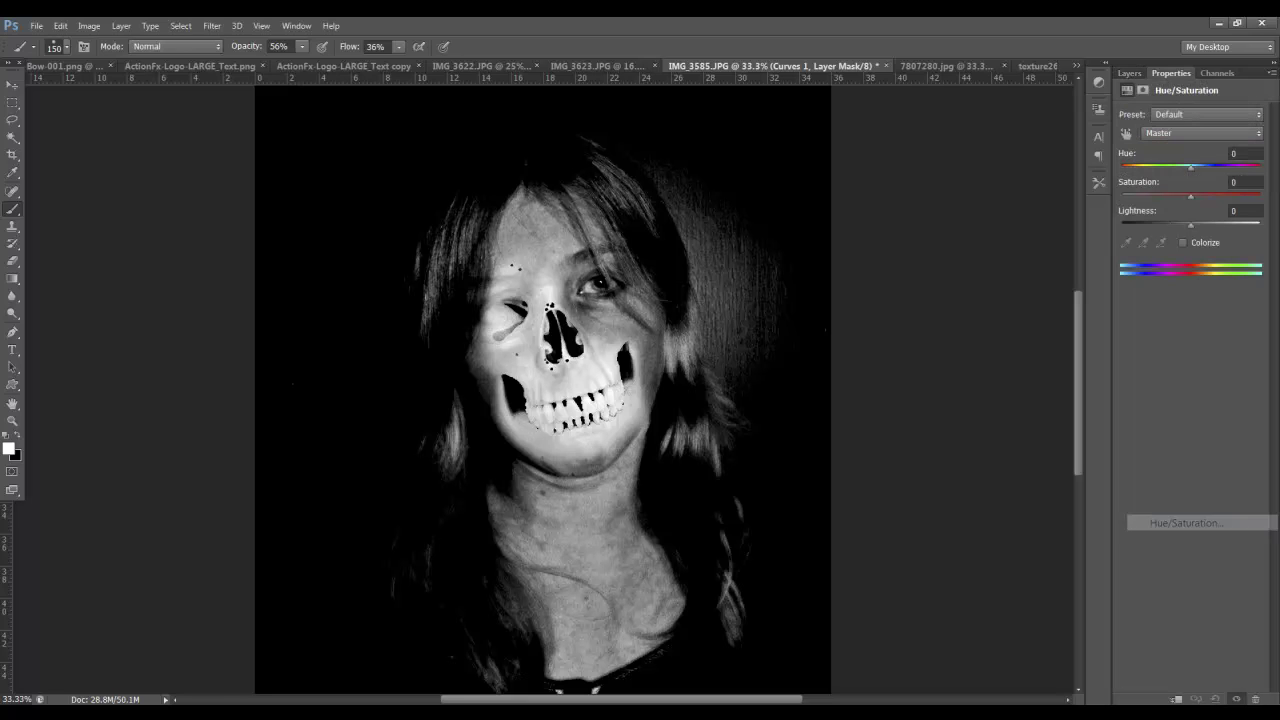
click(1184, 243)
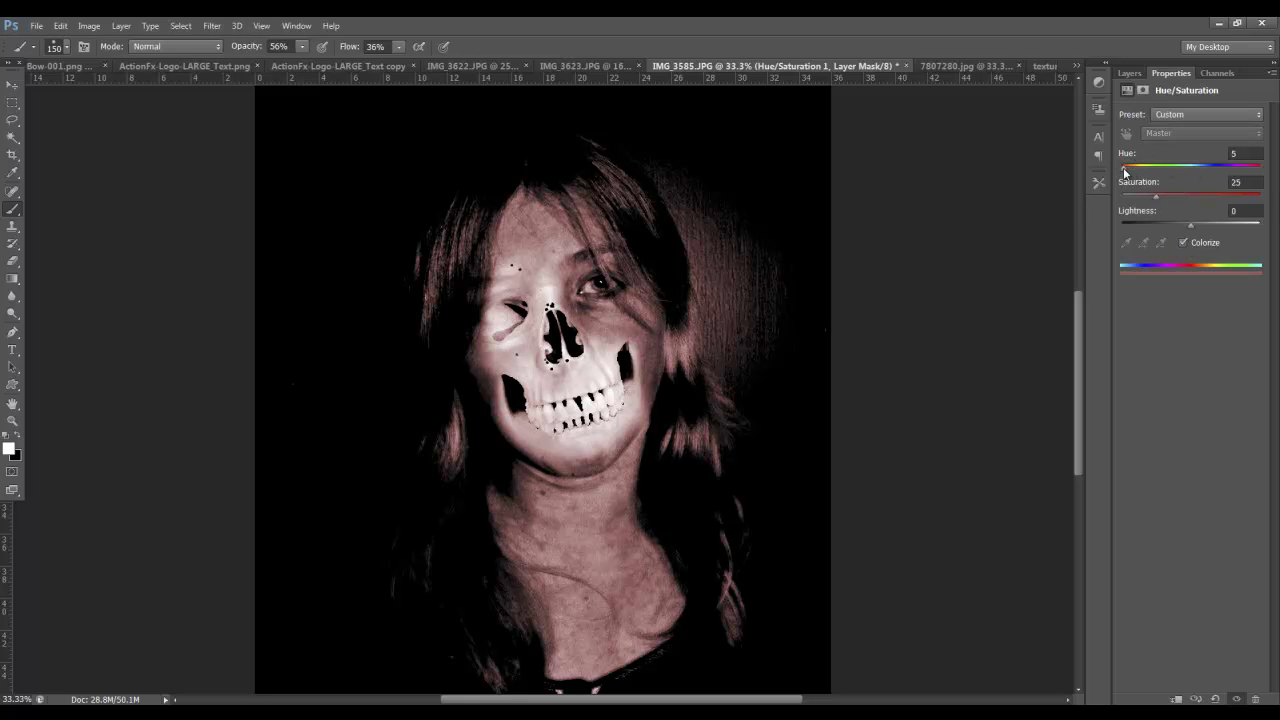
drag(1128, 168, 1203, 160)
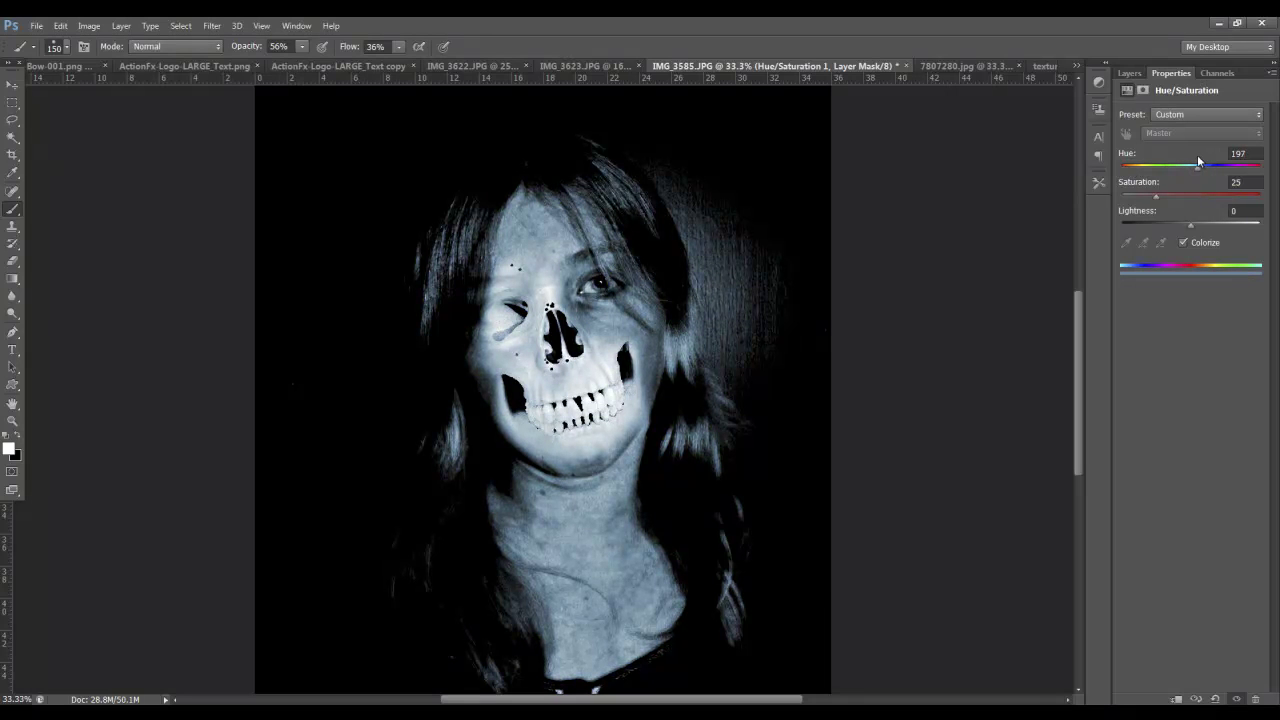
drag(1157, 195, 1268, 155)
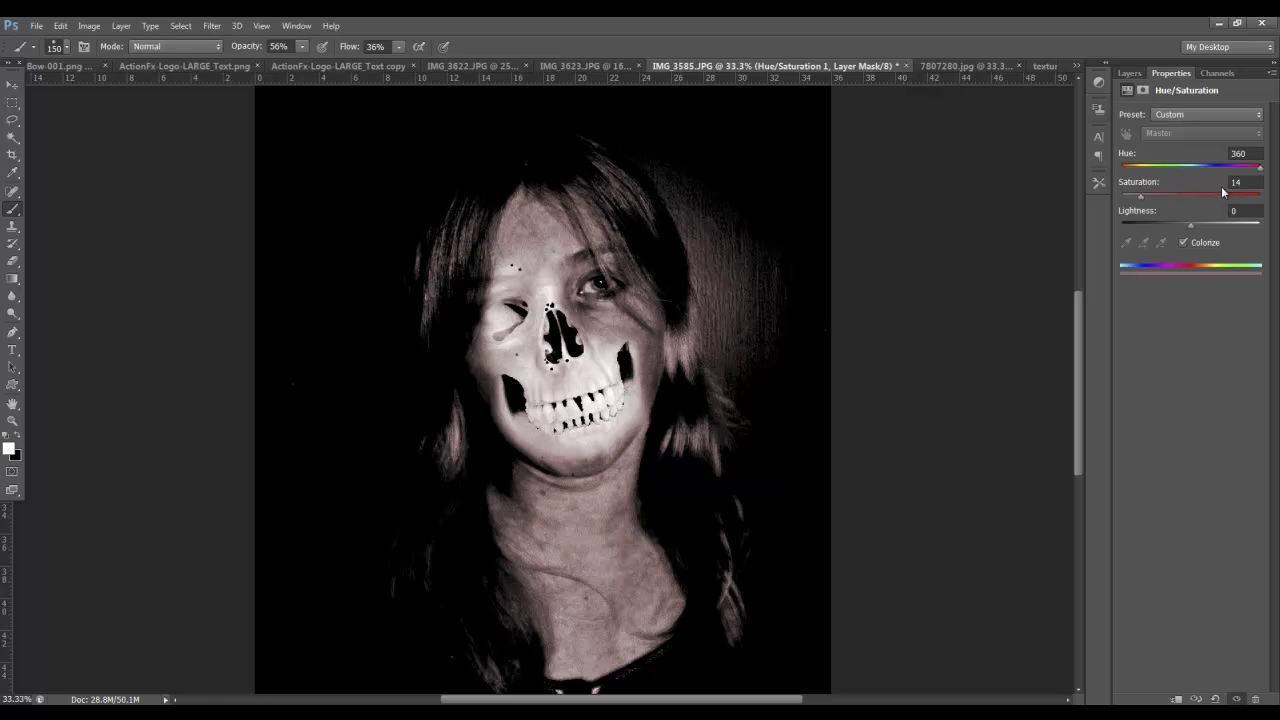
click(1143, 90)
click(1129, 73)
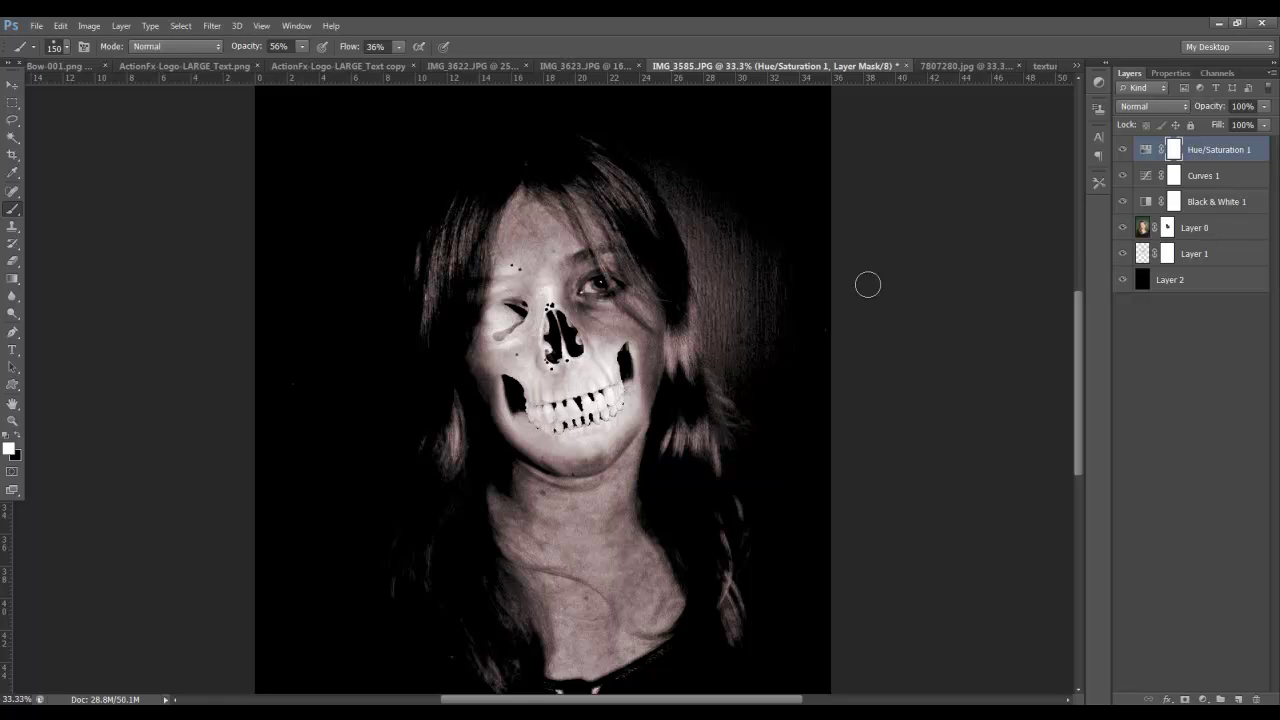
- On Layer 0, dodge the girl's eye whites with a 90-pixel Highlights brush
click(1143, 227)
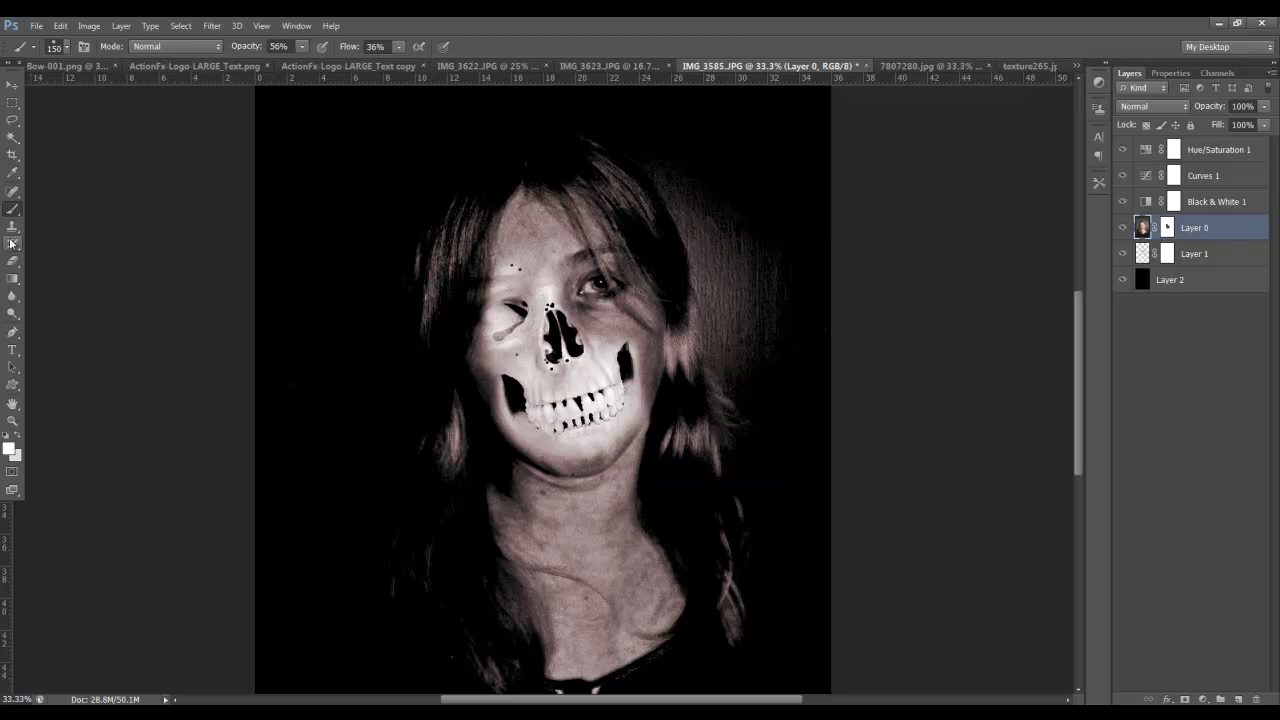
click(13, 314)
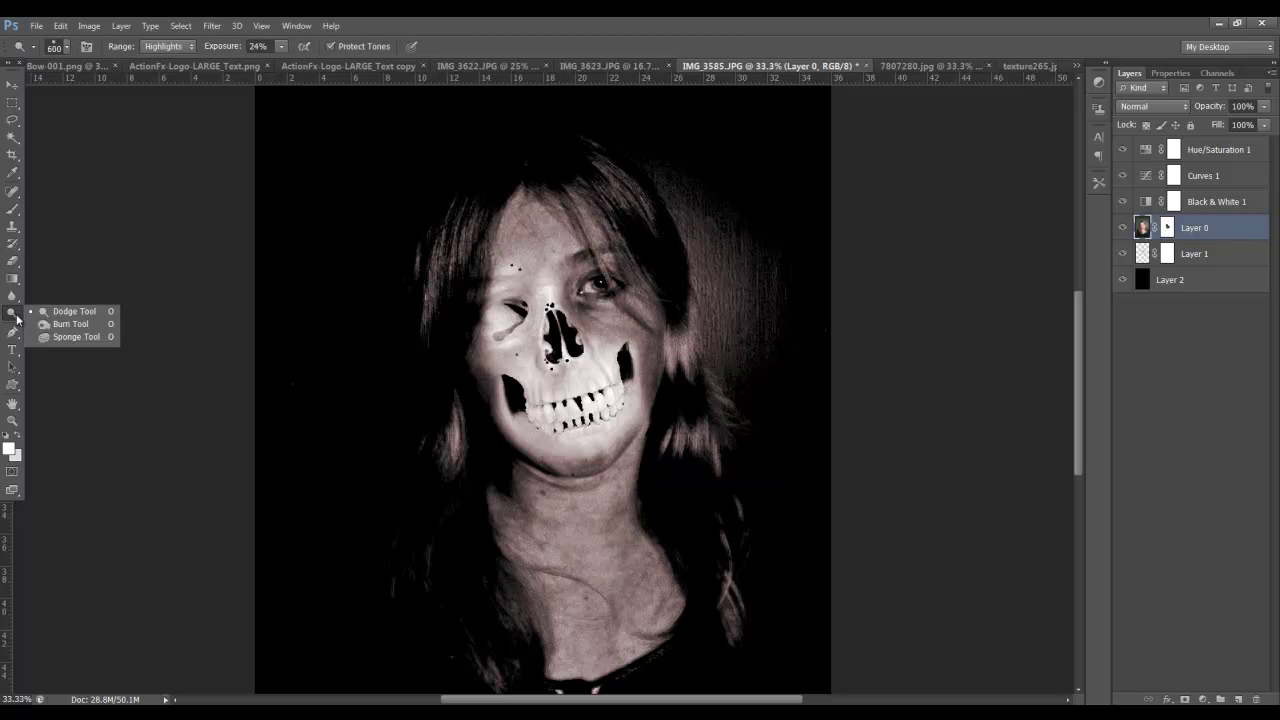
click(80, 311)
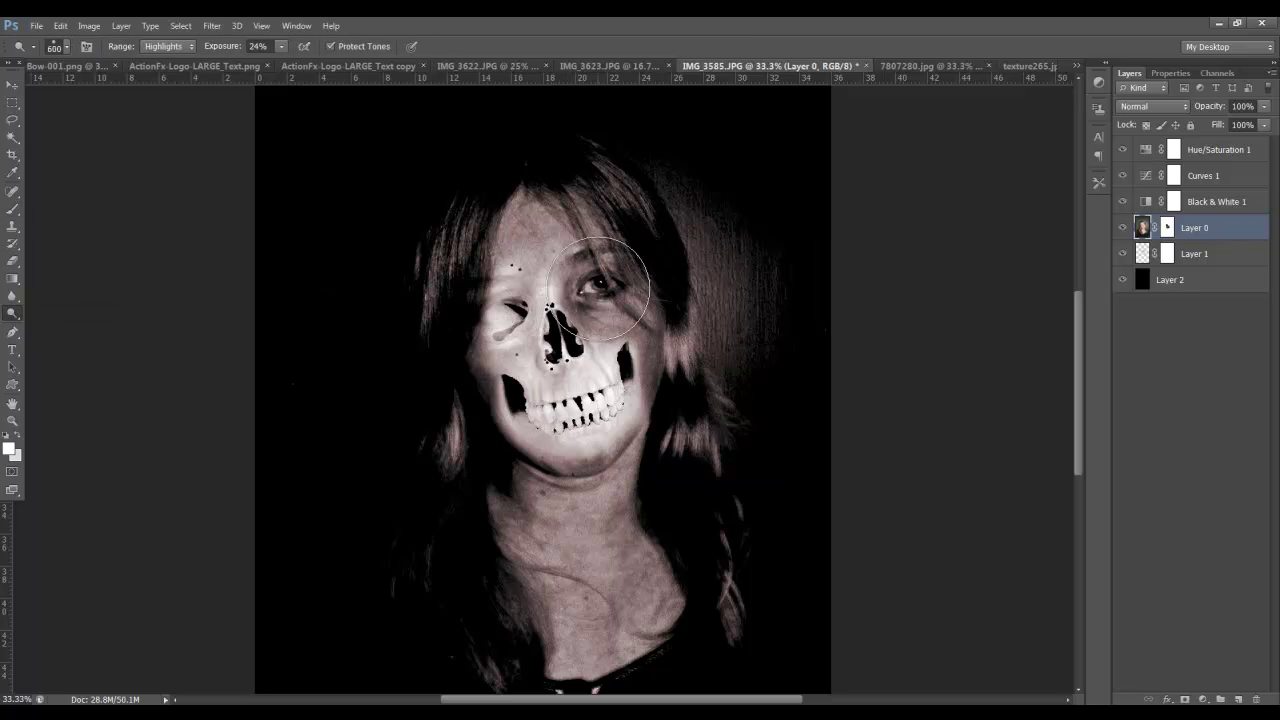
key(bracketleft)
key(bracketleft)
key(bracketleft)
key(bracketleft)
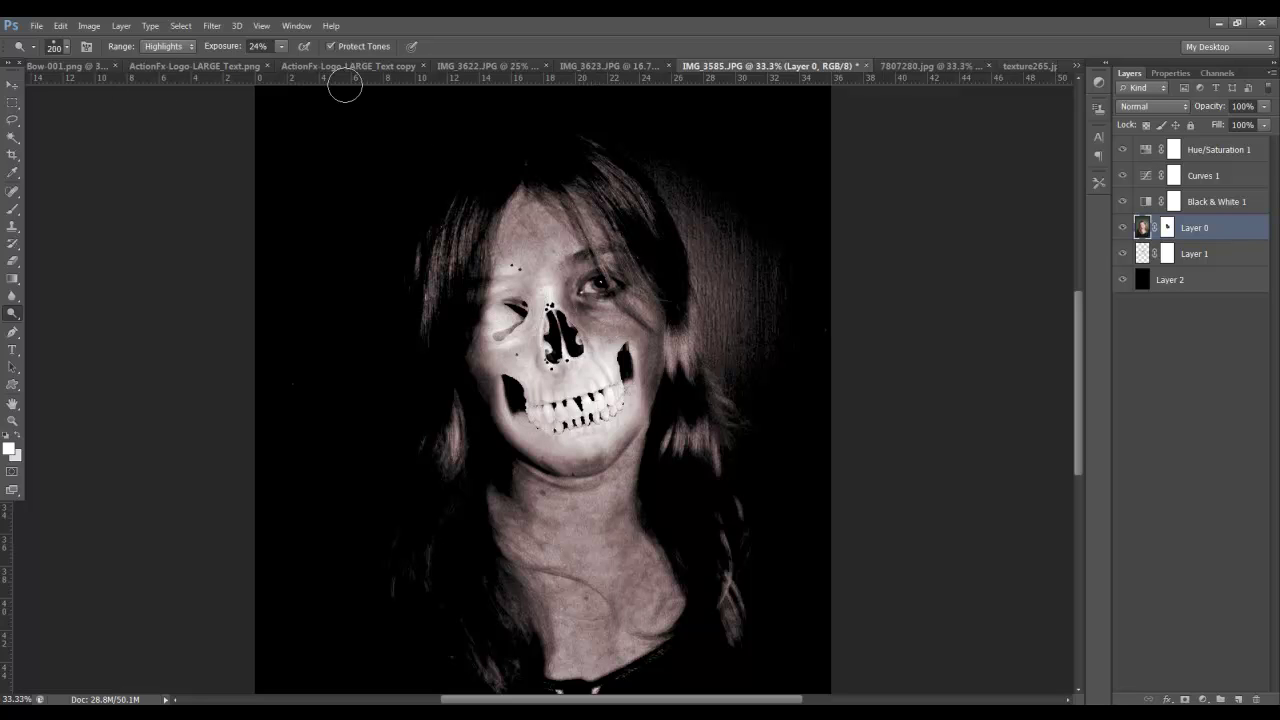
key(bracketleft)
key(bracketleft)
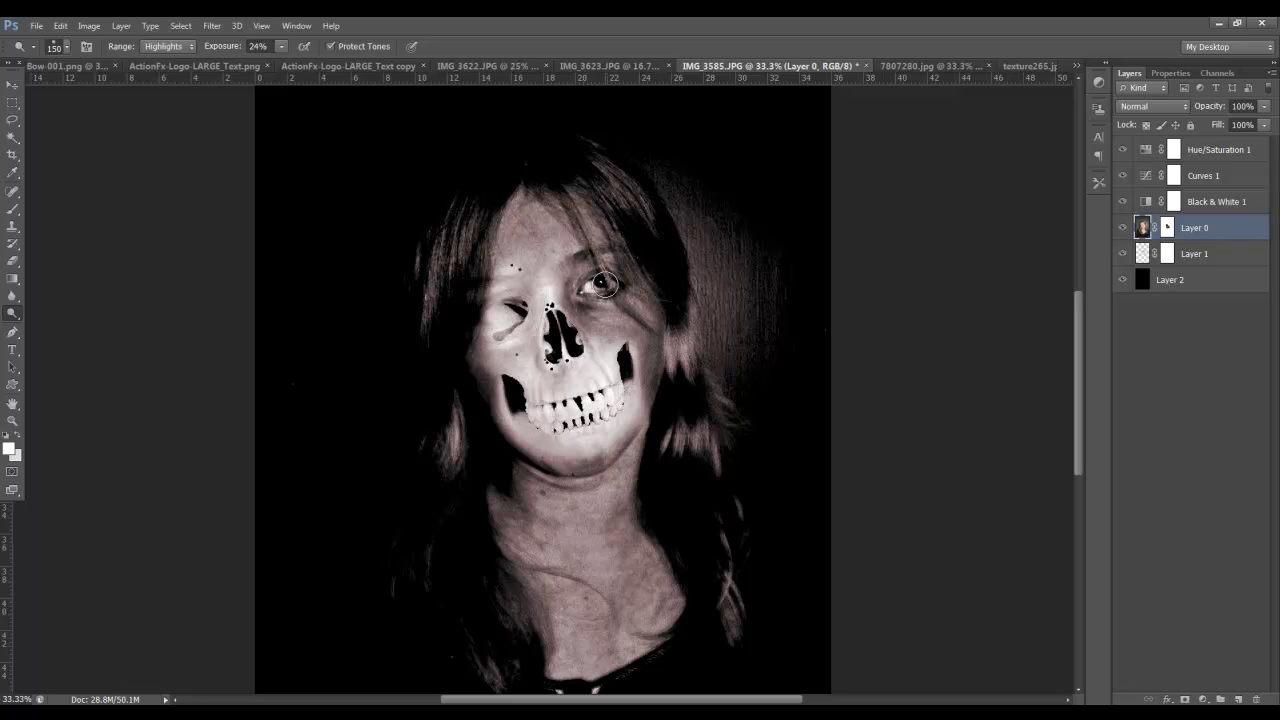
key(bracketleft)
key(bracketleft)
key(bracketleft)
drag(596, 285, 620, 284)
- Burn the chin beneath the skull's jaw at Midtones, 50% with a 125 brush
click(15, 315)
click(70, 325)
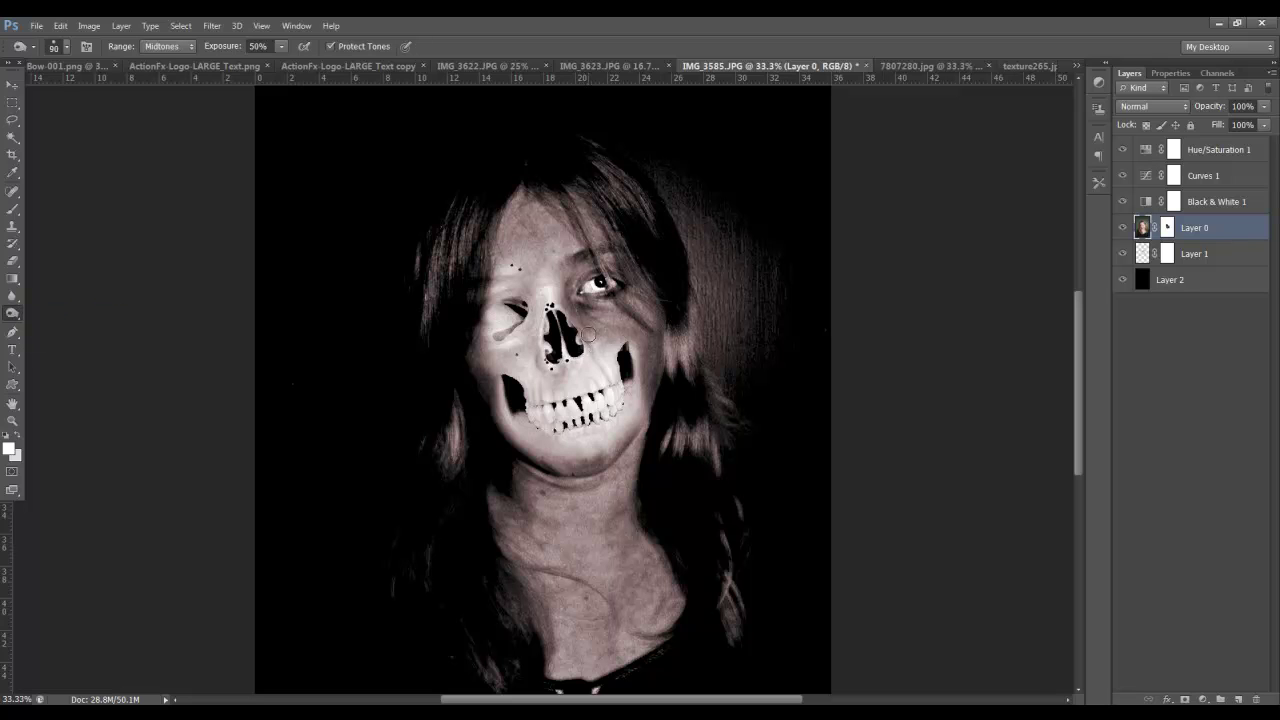
key(bracketright)
key(bracketright)
key(bracketright)
key(bracketright)
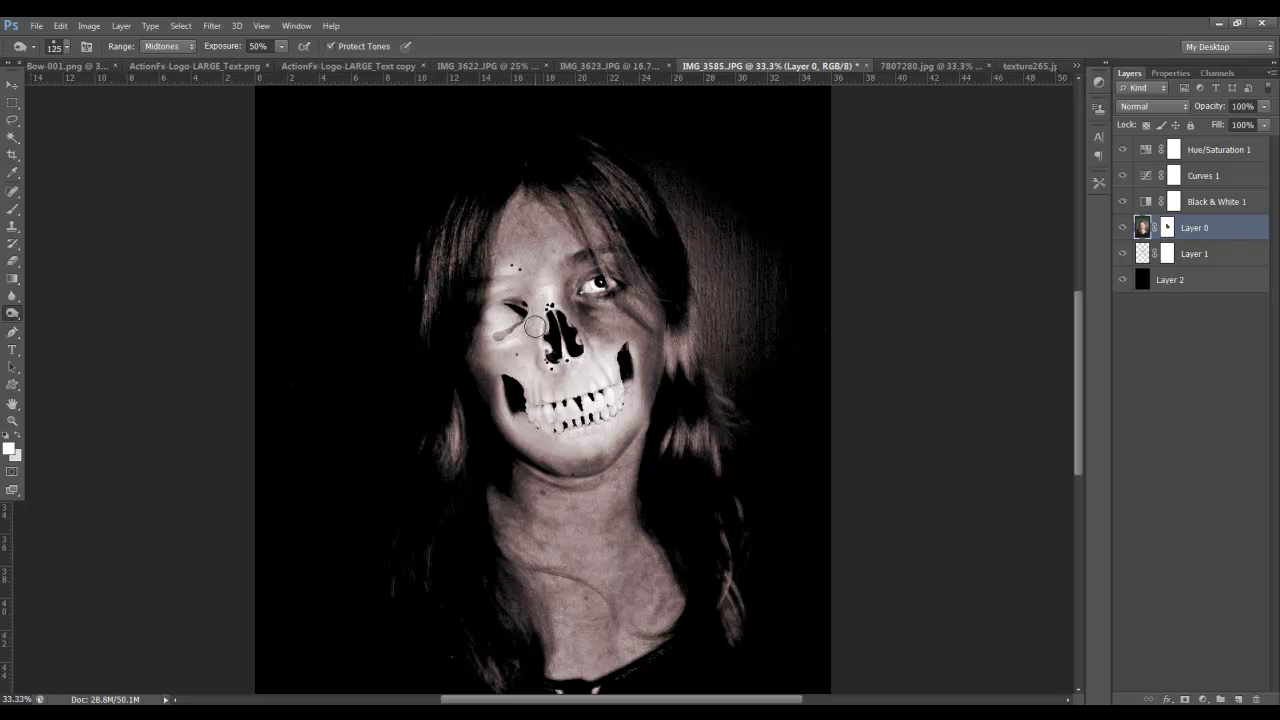
mouse_move(606, 461)
mouse_down()
mouse_move(547, 468)
mouse_move(623, 486)
mouse_move(628, 445)
mouse_move(615, 443)
mouse_move(647, 467)
mouse_move(622, 481)
mouse_move(635, 498)
mouse_move(615, 533)
mouse_move(623, 505)
mouse_move(650, 530)
mouse_move(533, 522)
mouse_move(517, 500)
mouse_move(547, 541)
mouse_move(504, 481)
mouse_move(534, 525)
mouse_move(658, 603)
mouse_up()
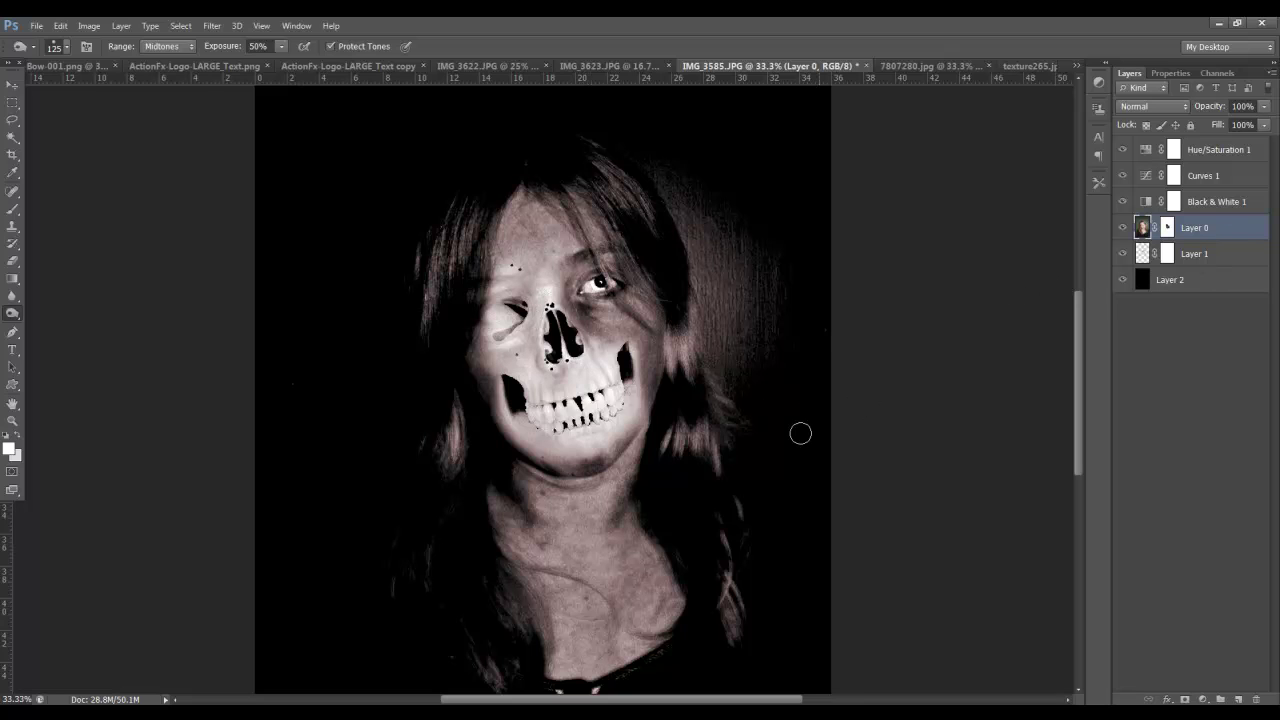
- On skull Layer 1, burn the teeth and deepen the left eye socket
click(1148, 254)
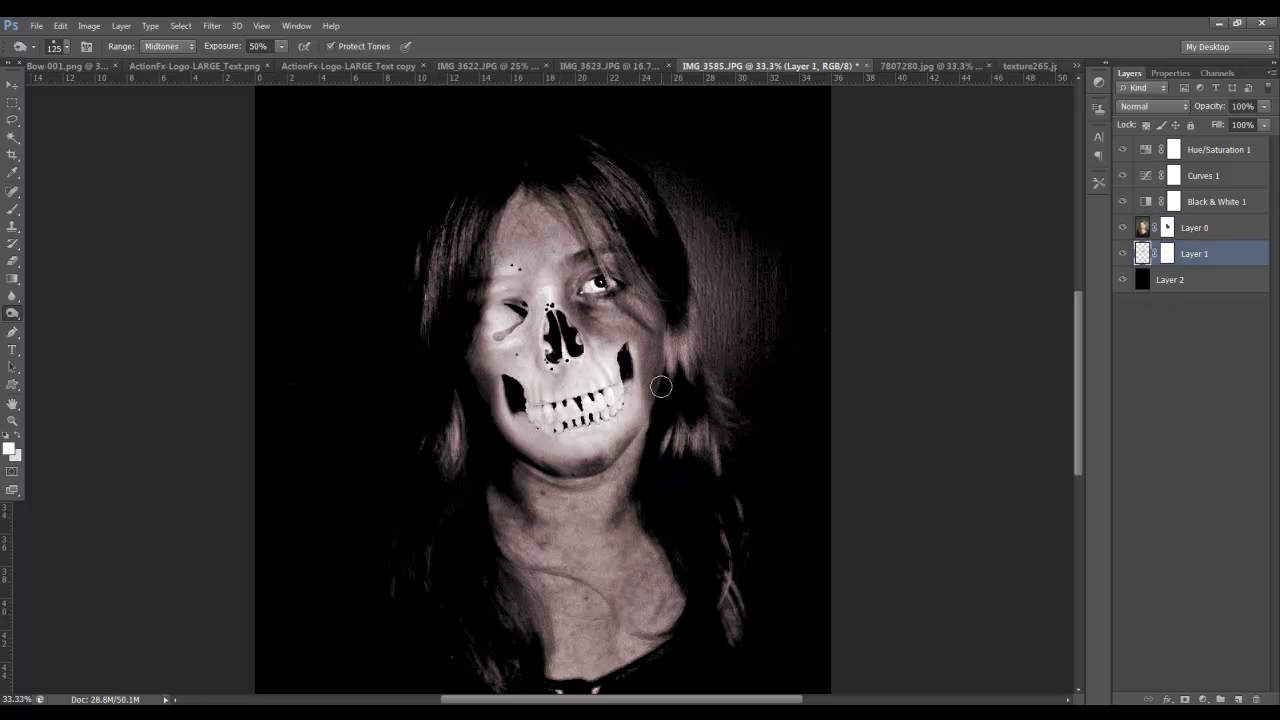
mouse_move(600, 403)
mouse_down()
mouse_move(537, 414)
mouse_move(612, 398)
mouse_move(530, 413)
mouse_move(551, 408)
mouse_move(535, 369)
mouse_move(570, 392)
mouse_move(560, 375)
mouse_move(606, 361)
mouse_move(544, 369)
mouse_move(523, 331)
mouse_move(527, 387)
mouse_move(533, 338)
mouse_move(496, 365)
mouse_move(541, 285)
mouse_move(519, 327)
mouse_move(525, 287)
mouse_move(481, 297)
mouse_move(511, 280)
mouse_move(536, 324)
mouse_move(491, 315)
mouse_up()
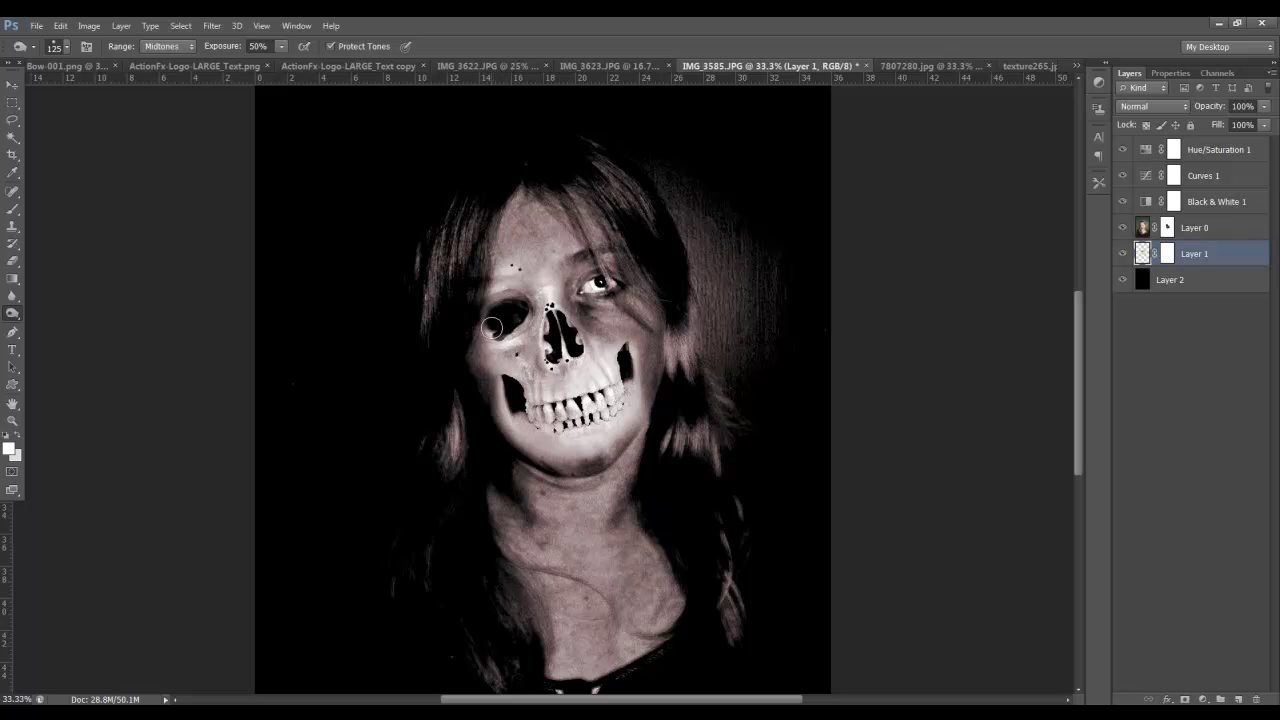
key(bracketleft)
key(bracketleft)
key(bracketleft)
mouse_move(488, 332)
mouse_down()
mouse_move(518, 320)
mouse_move(504, 330)
mouse_up()
key(bracketright)
key(bracketright)
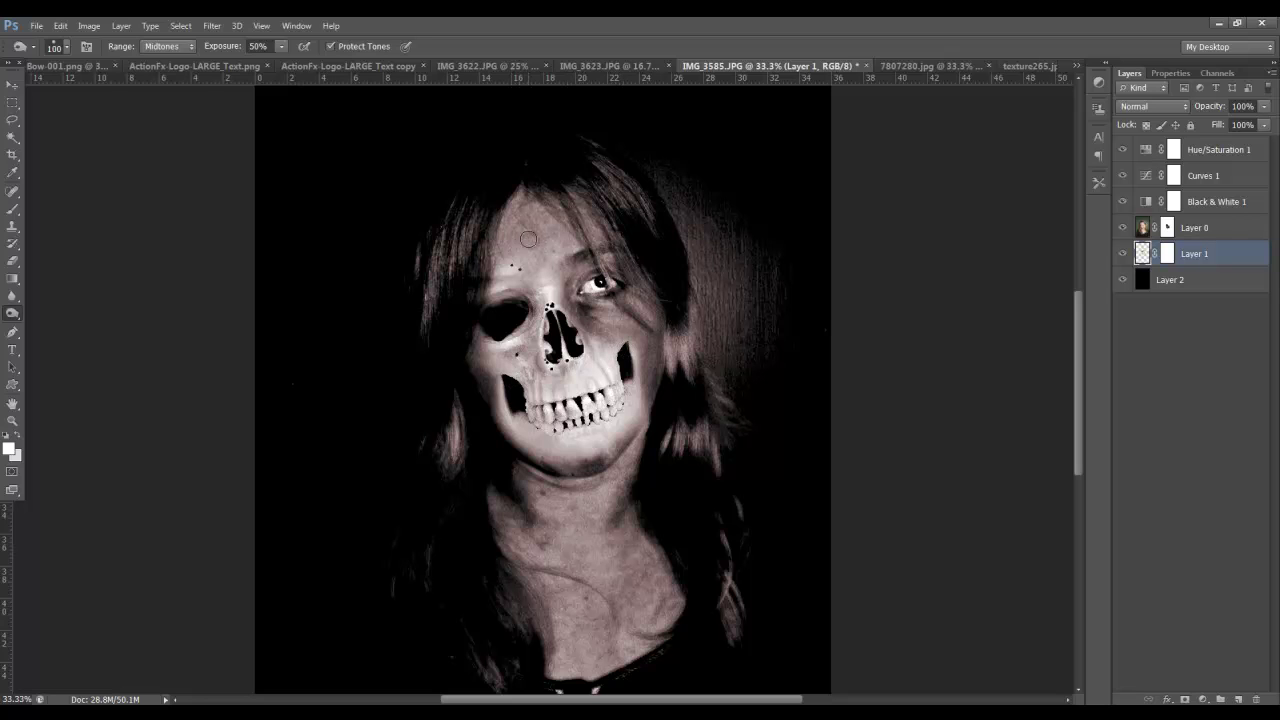
key(bracketright)
key(bracketright)
click(1204, 700)
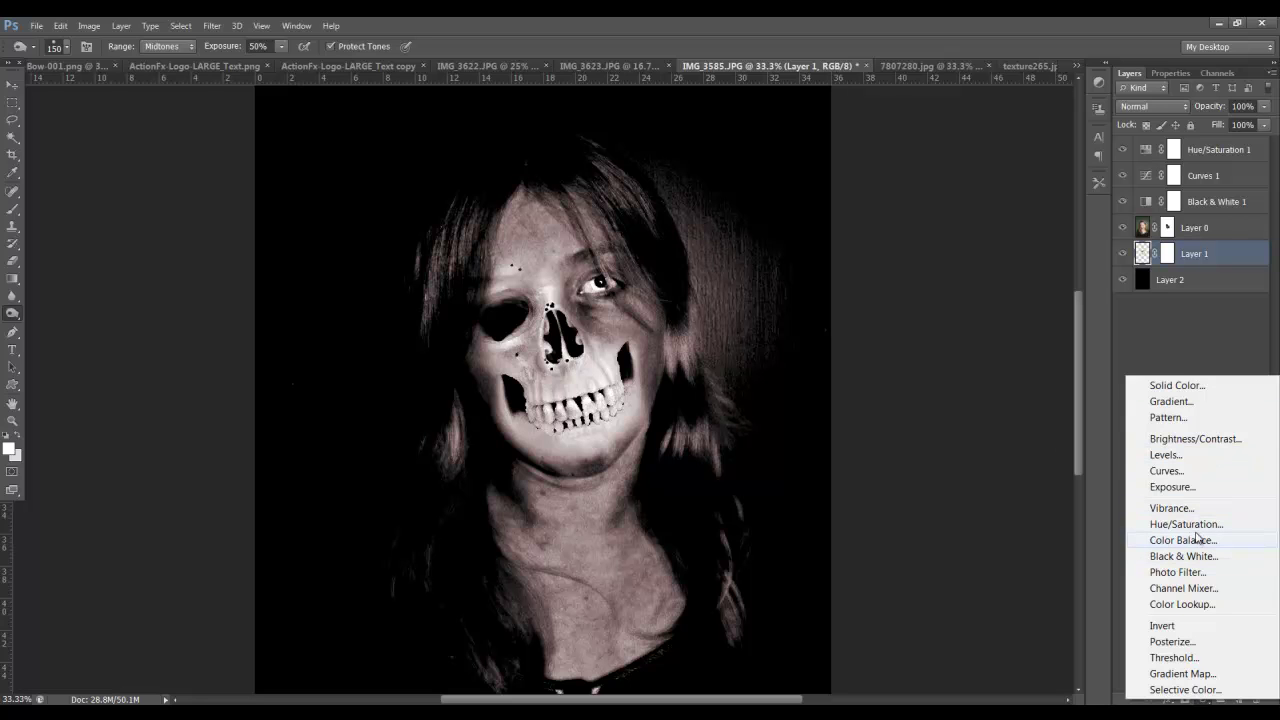
- Add a Curves layer above skull Layer 1, mapping input 151 to output 53
click(1165, 472)
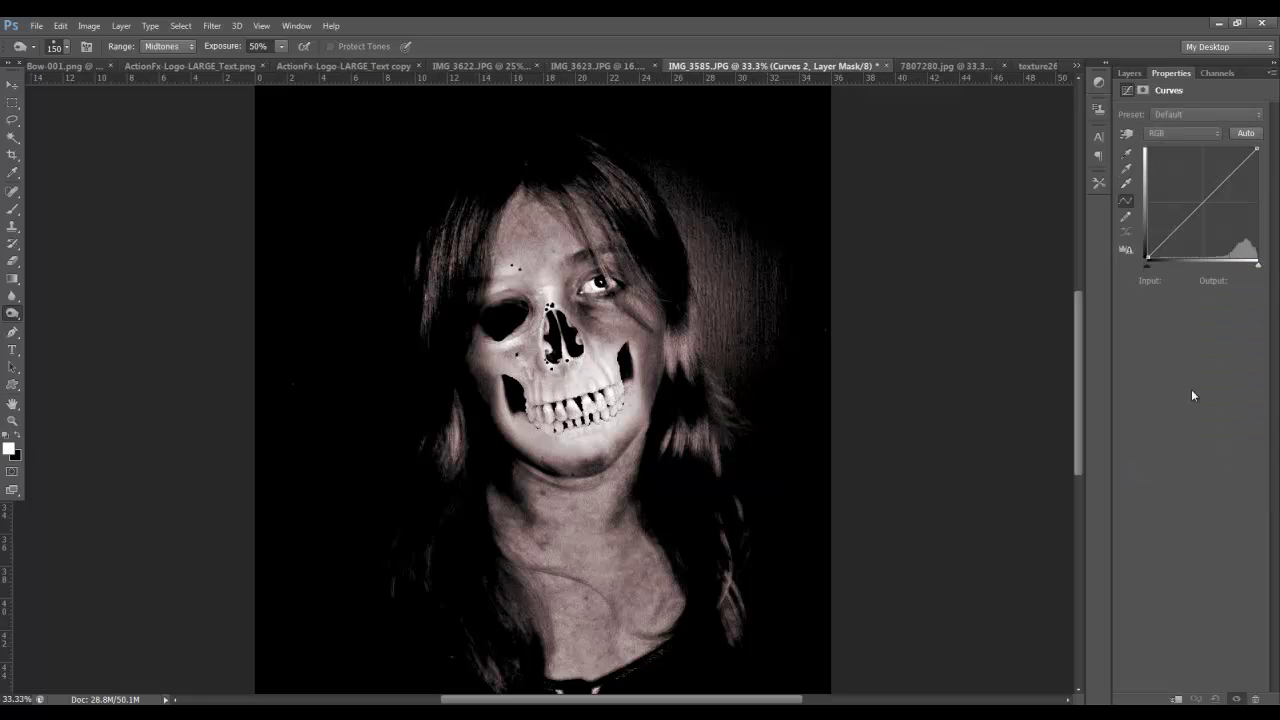
drag(1205, 207, 1212, 235)
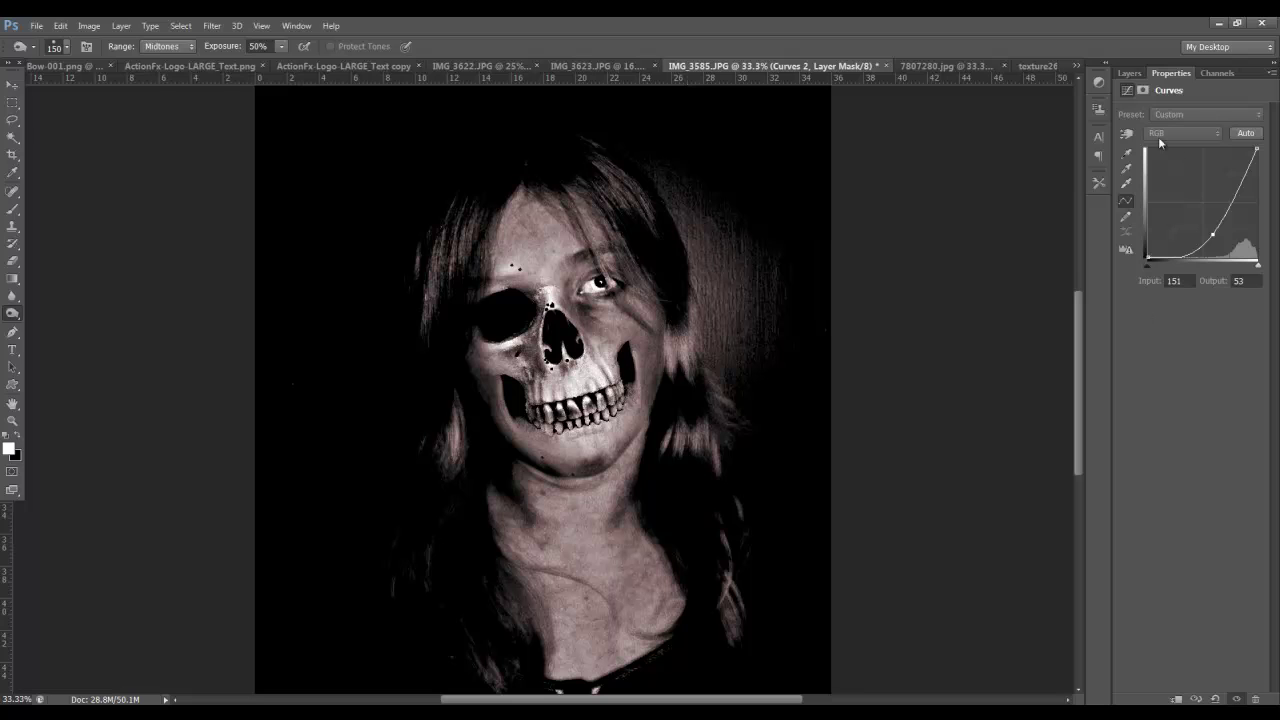
click(1129, 73)
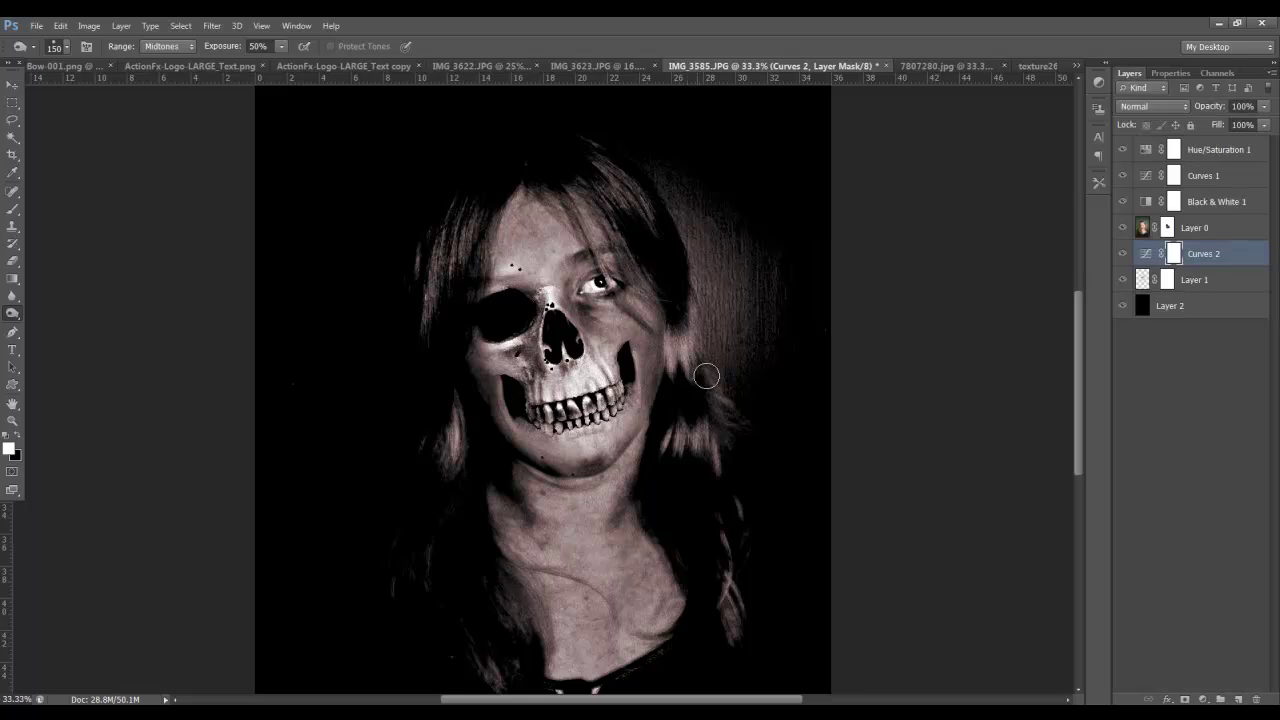